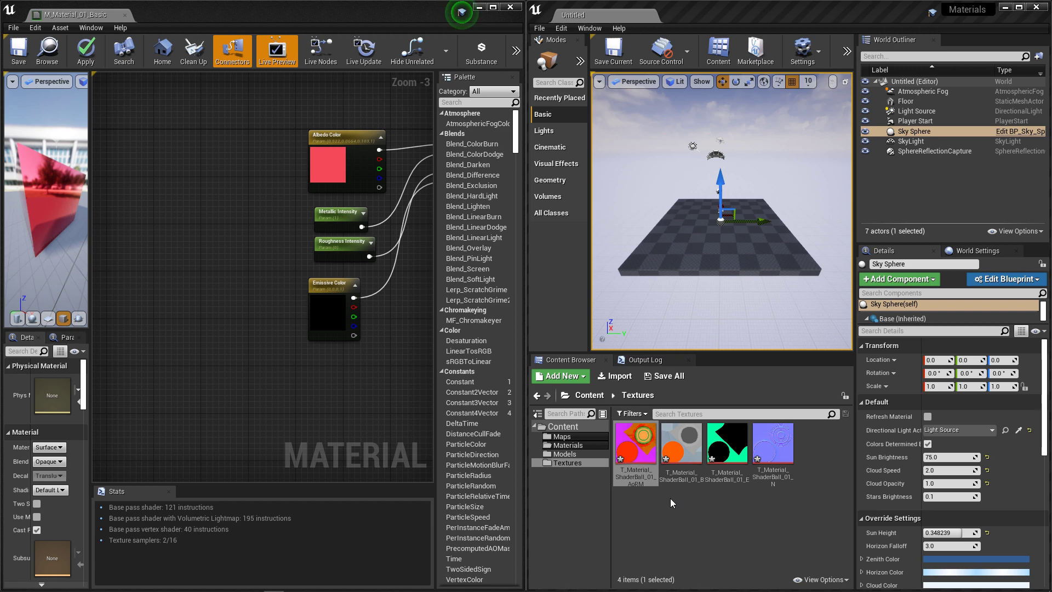
- Browse the Materials, Models and Textures folders in the Content Browser
{"action": "left_click", "coordinate": [573, 444]}
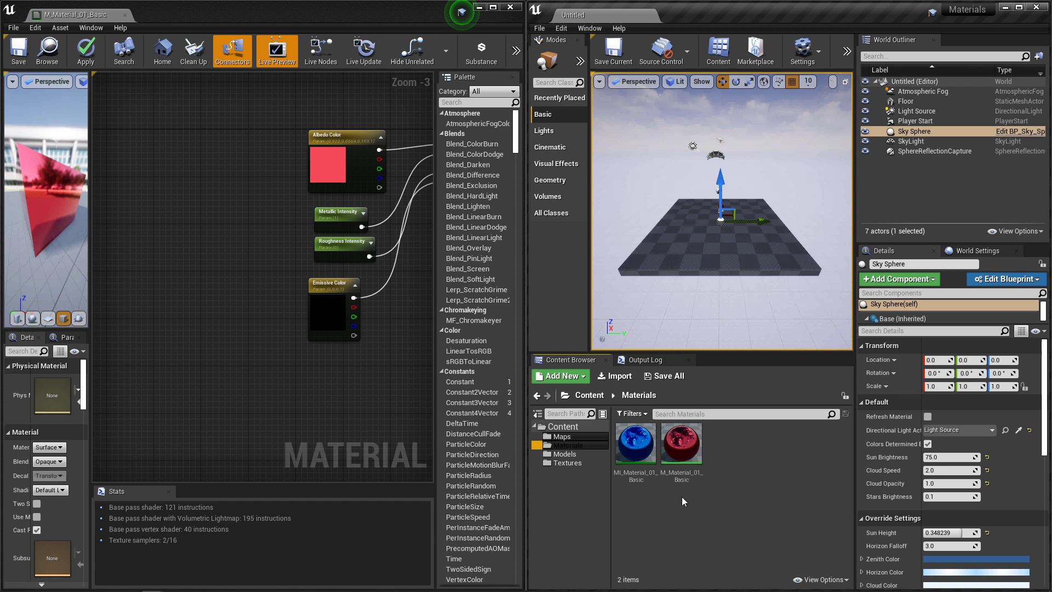
{"action": "left_click", "coordinate": [574, 454]}
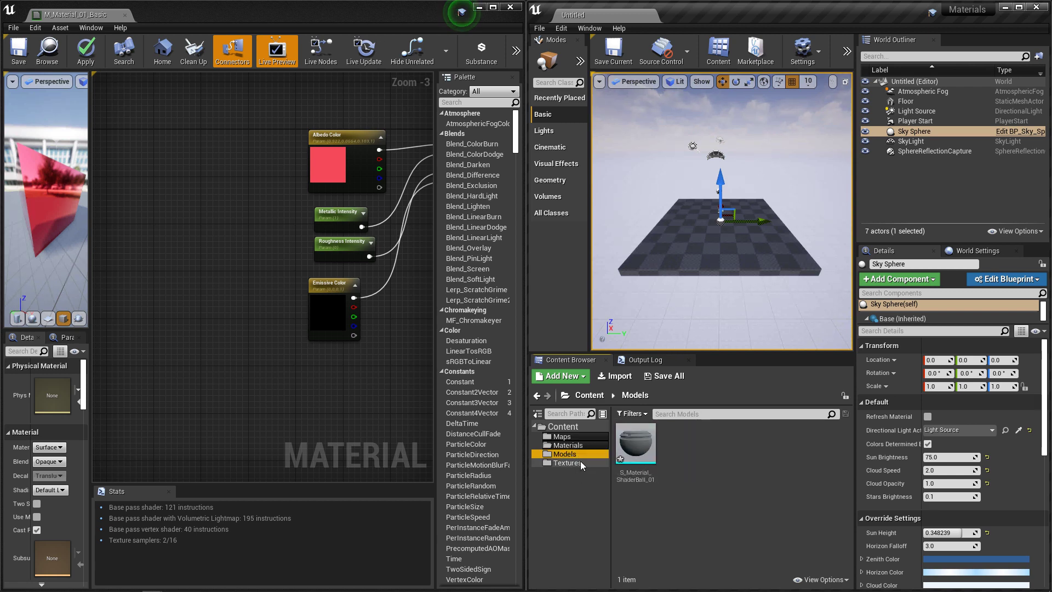
{"action": "left_click", "coordinate": [567, 462]}
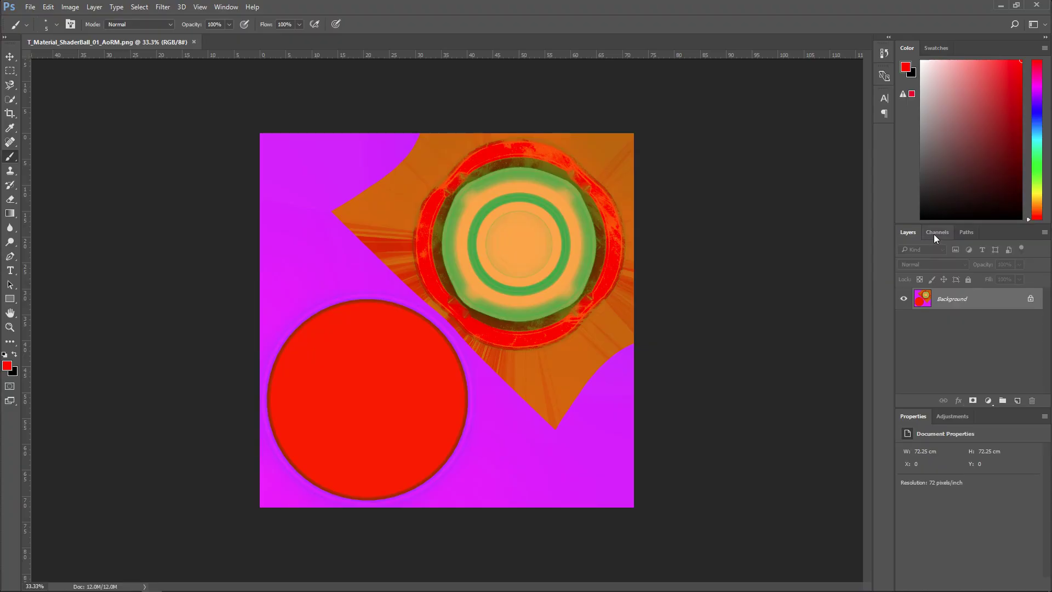
- Inspect the AoRM texture's red, green and blue channels, then open T_Material_ShaderBall_01_AoRM
{"action": "left_click", "coordinate": [936, 232]}
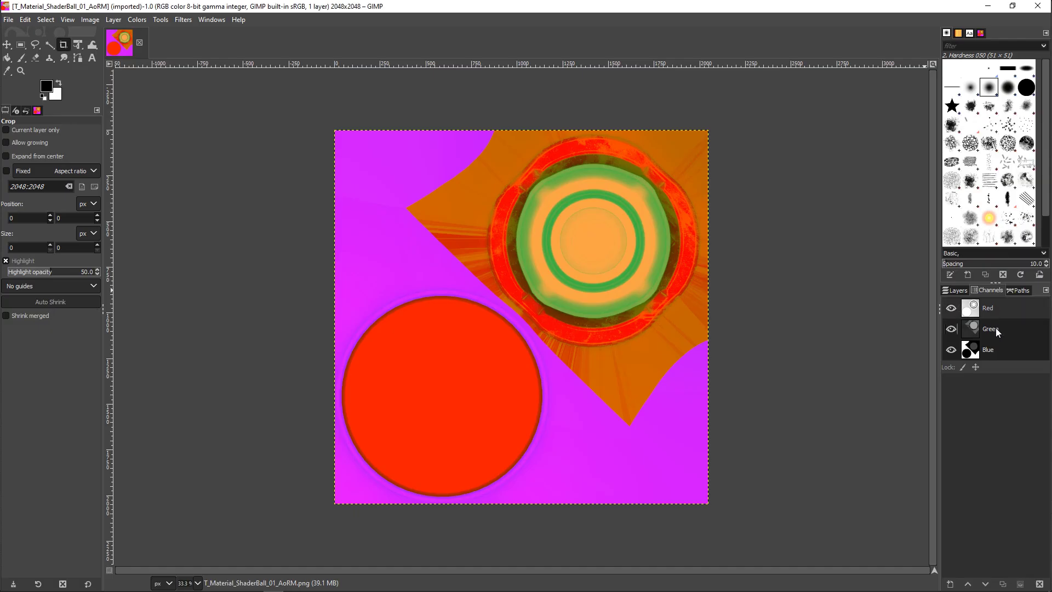
{"action": "left_click", "coordinate": [950, 308]}
{"action": "left_click", "coordinate": [951, 329]}
{"action": "left_click", "coordinate": [950, 350]}
{"action": "left_click", "coordinate": [951, 328]}
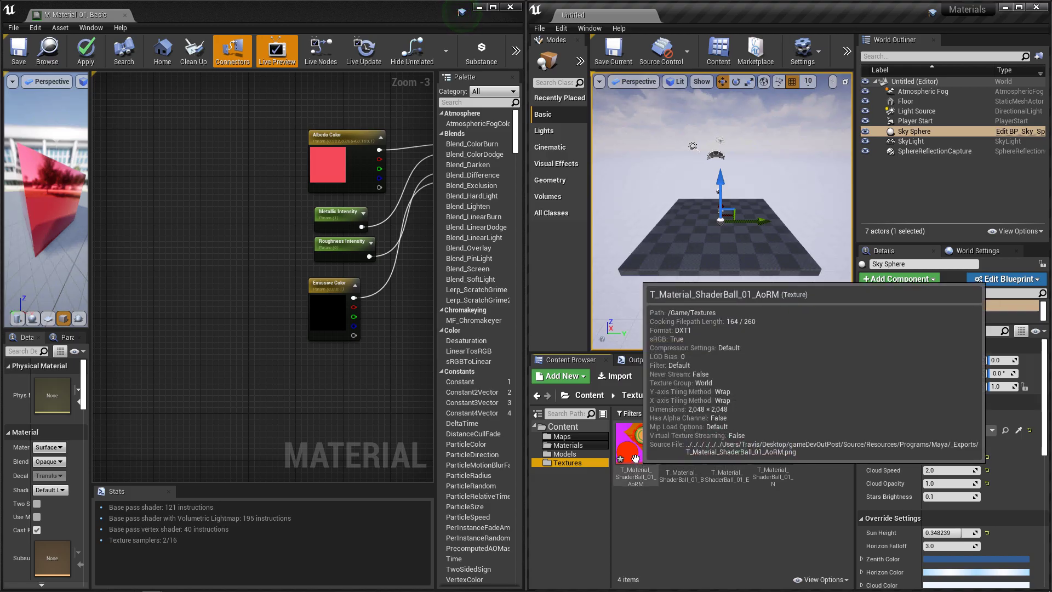
{"action": "double_click", "coordinate": [636, 458]}
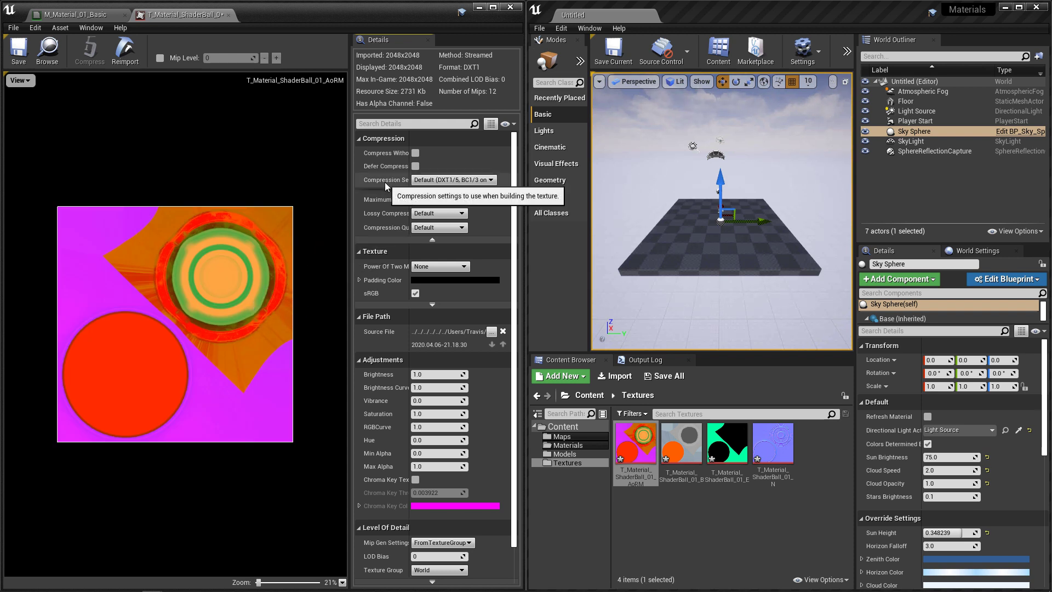
- Set the AoRM texture's compression to Masks (no sRGB) and save it
{"action": "left_click", "coordinate": [447, 180]}
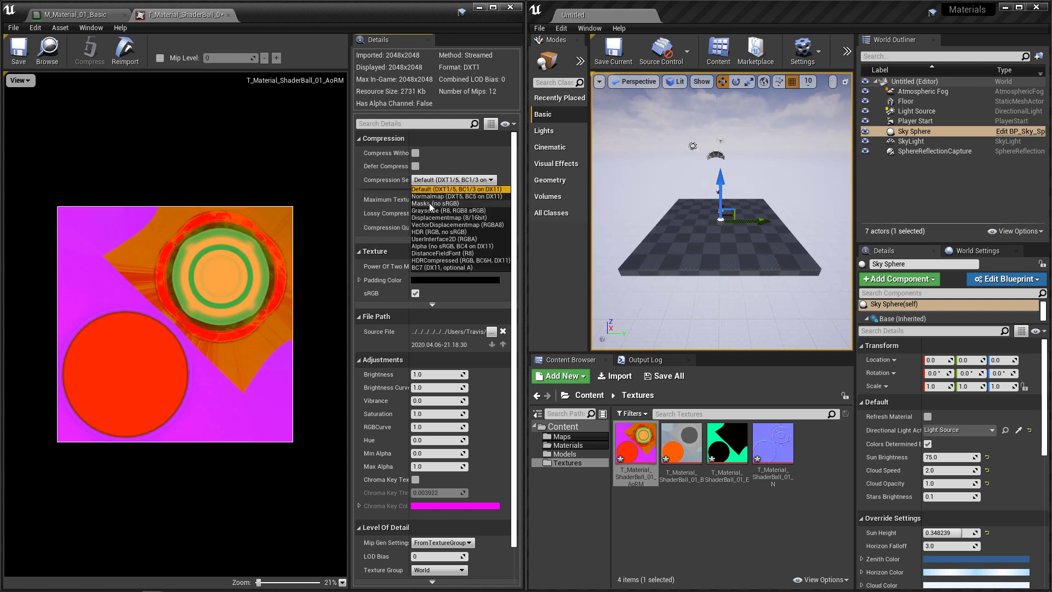
{"action": "left_click", "coordinate": [431, 204]}
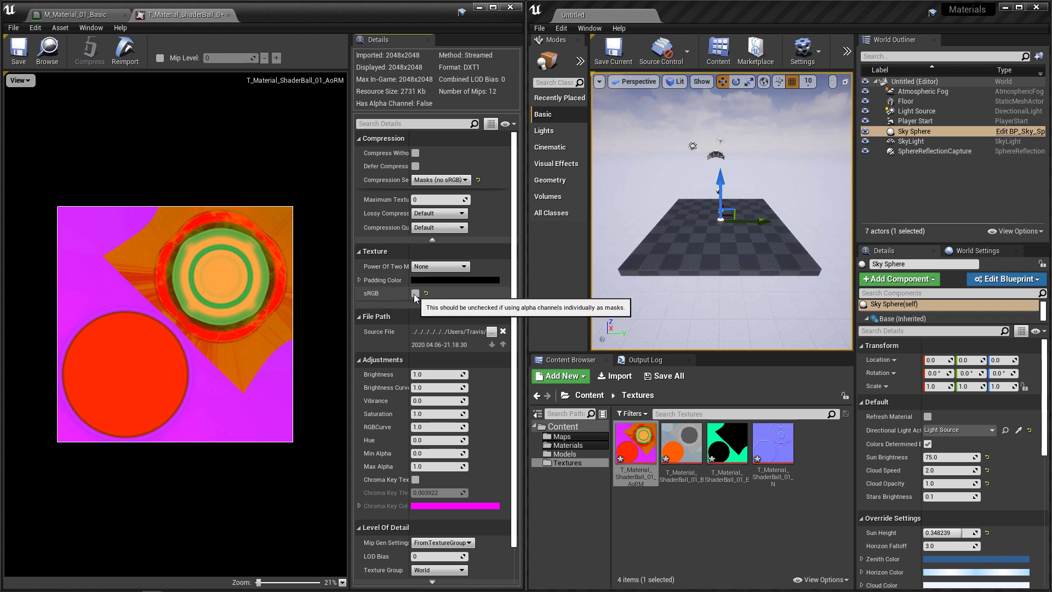
{"action": "left_click", "coordinate": [18, 49]}
- Confirm the B texture keeps Default compression and save it
{"action": "double_click", "coordinate": [681, 443]}
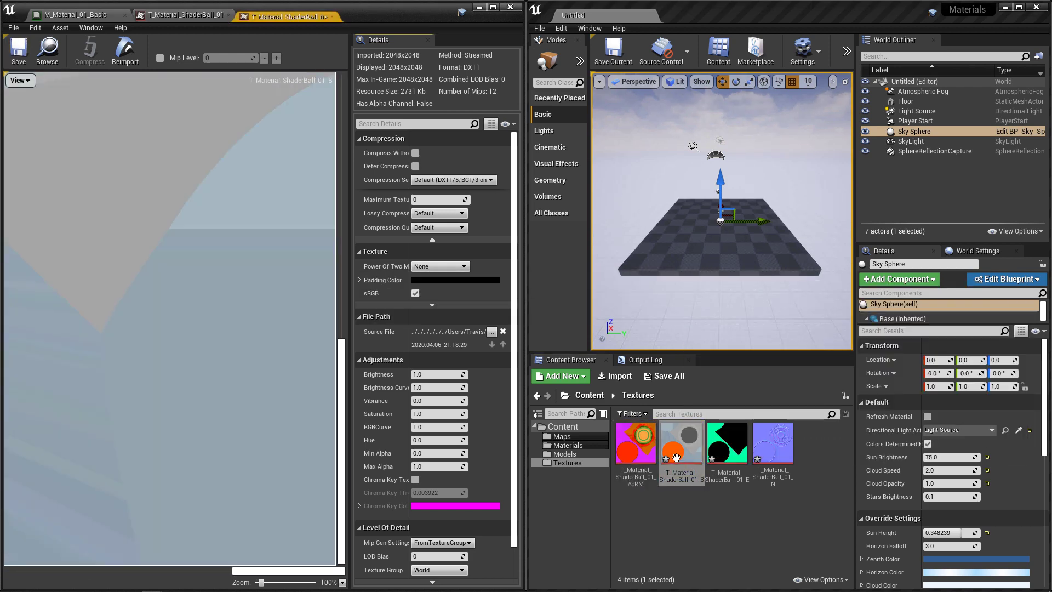
{"action": "left_click", "coordinate": [448, 181]}
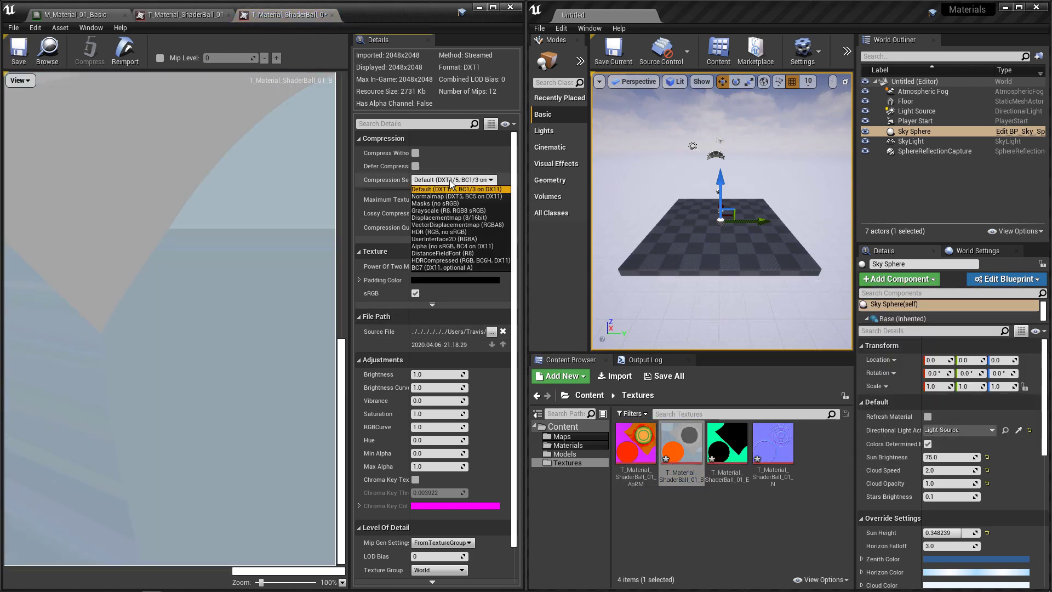
{"action": "left_click", "coordinate": [436, 189]}
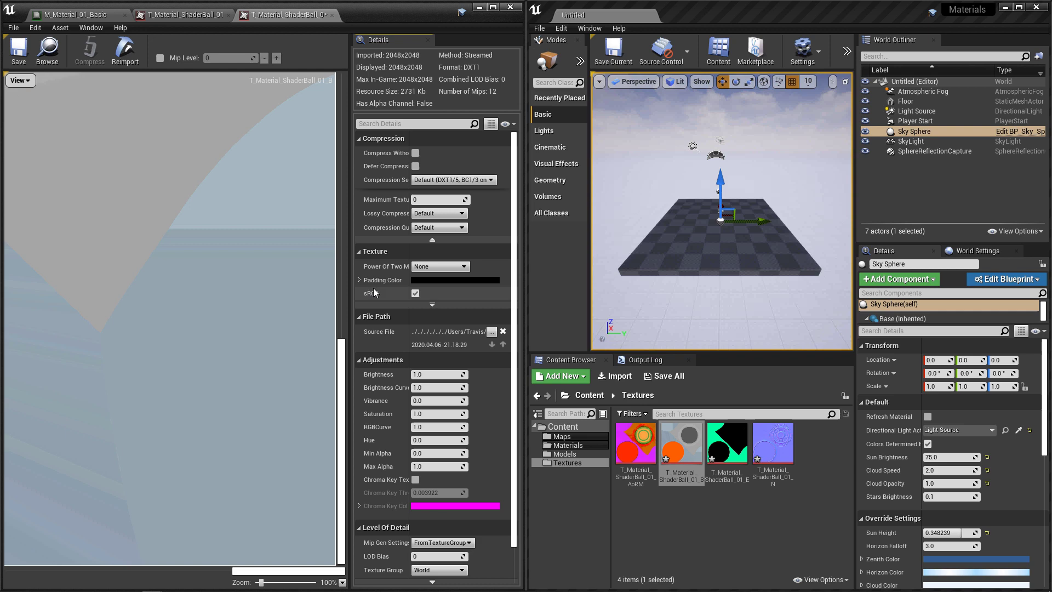
{"action": "scroll", "coordinate": [214, 279], "scroll_direction": "down", "scroll_amount": 4}
{"action": "scroll", "coordinate": [212, 278], "scroll_direction": "down", "scroll_amount": 5}
{"action": "scroll", "coordinate": [212, 278], "scroll_direction": "up", "scroll_amount": 3}
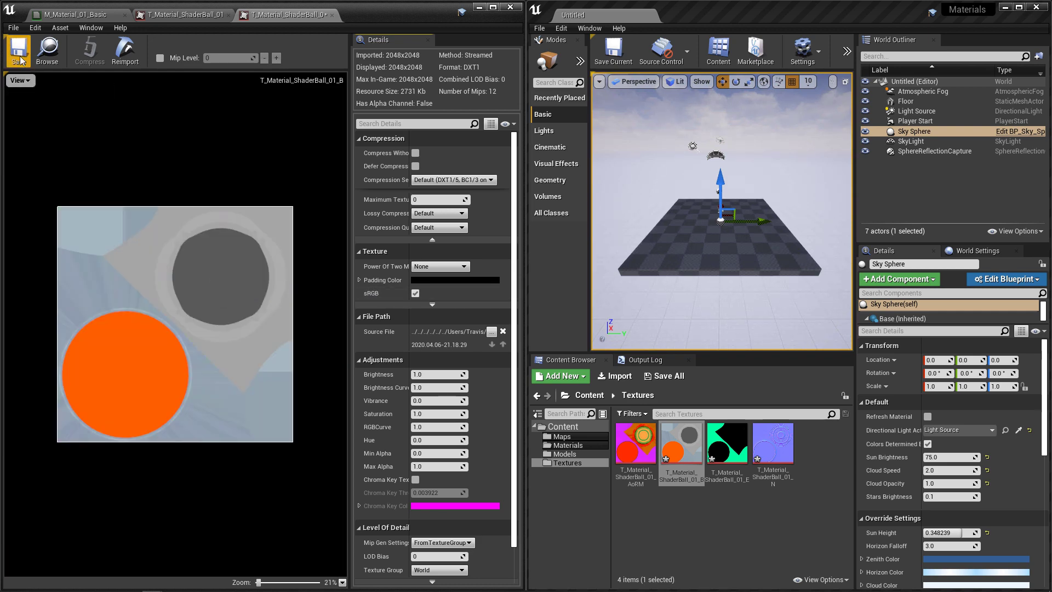
{"action": "left_click", "coordinate": [18, 48]}
- Save the E texture, then confirm the N texture uses Normalmap compression and save it
{"action": "double_click", "coordinate": [726, 443]}
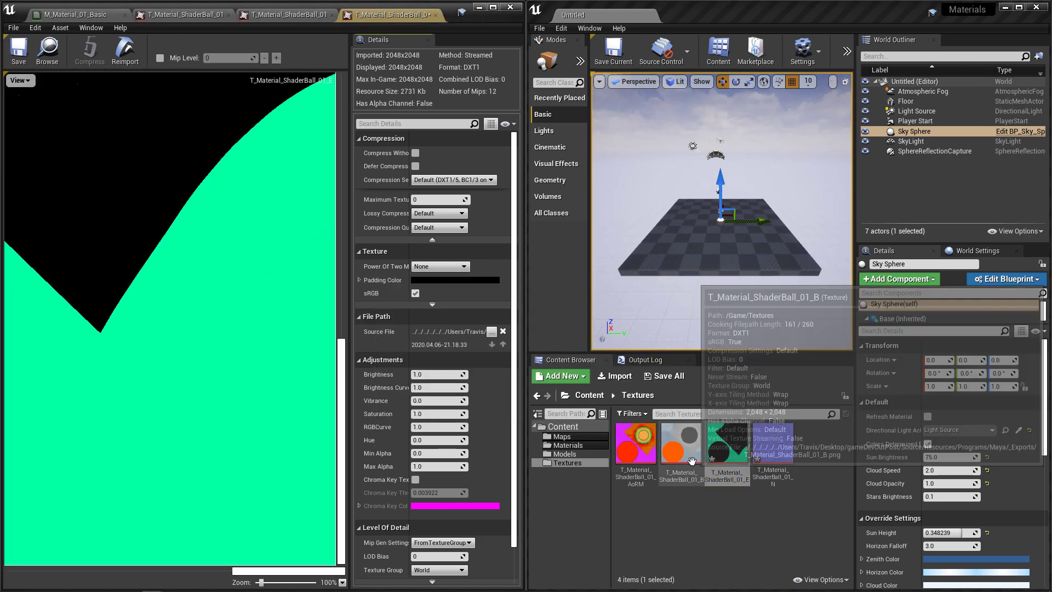
{"action": "scroll", "coordinate": [210, 334], "scroll_direction": "down", "scroll_amount": 5}
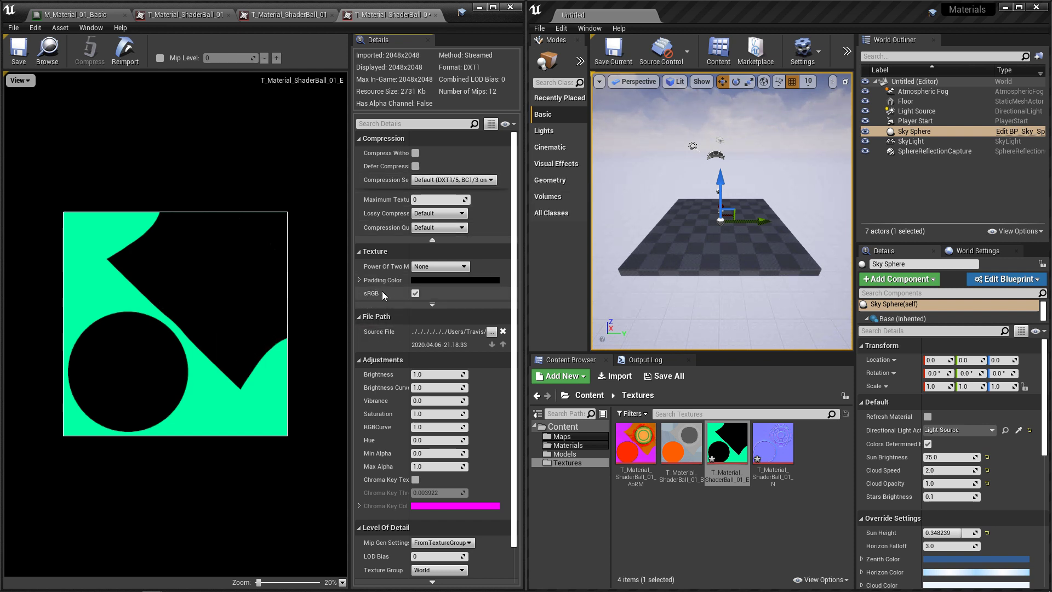
{"action": "left_click", "coordinate": [19, 49]}
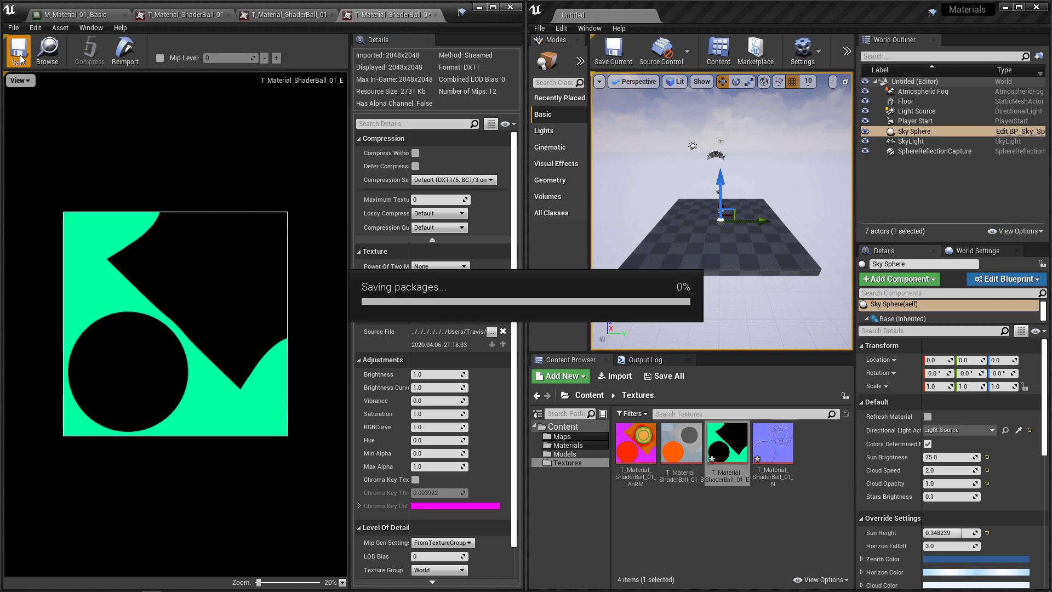
{"action": "double_click", "coordinate": [784, 455]}
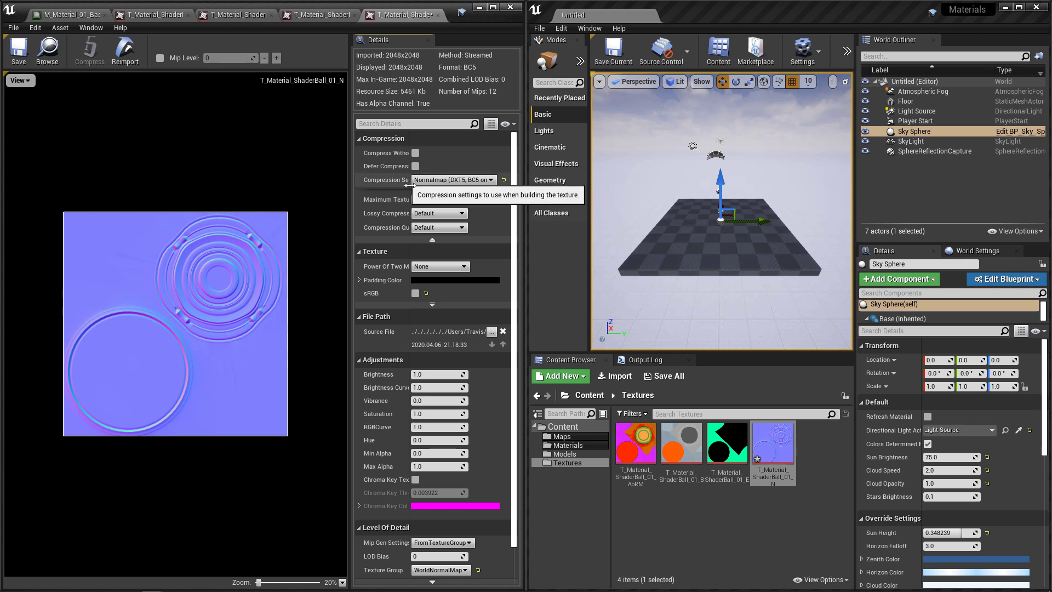
{"action": "left_click", "coordinate": [430, 180]}
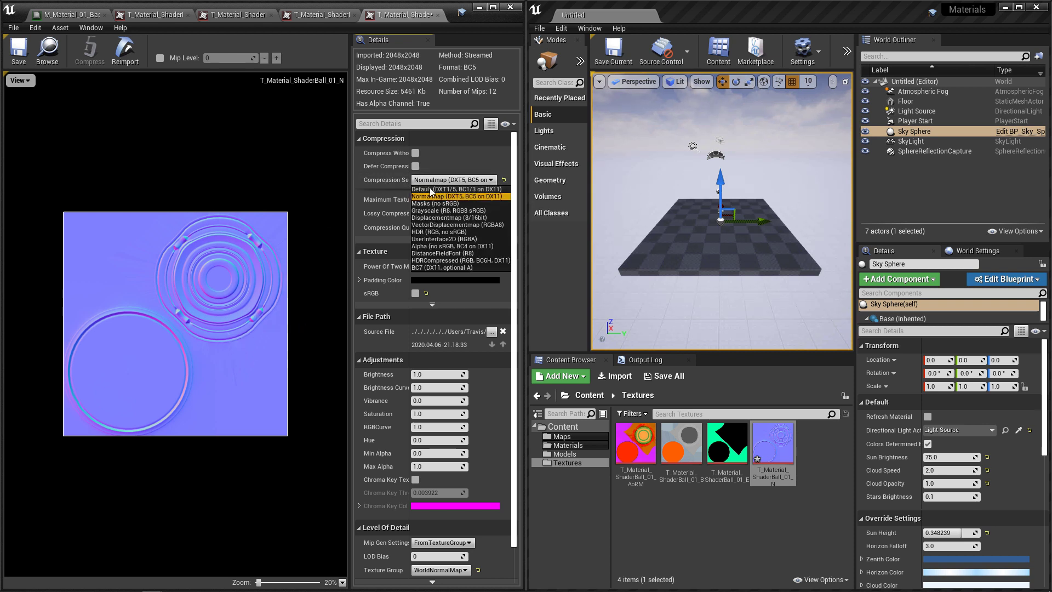
{"action": "left_click", "coordinate": [457, 169]}
{"action": "left_click", "coordinate": [19, 49]}
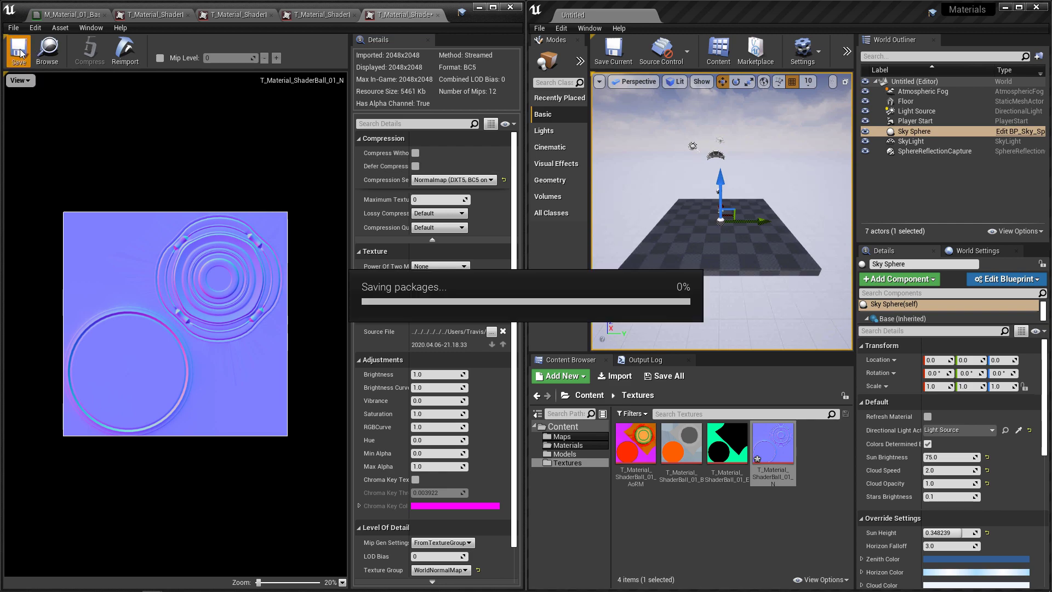
{"action": "left_click", "coordinate": [564, 454]}
- Assign MI_Material_01_Basic to the ShaderBall's Element 0, then open M_Material_01_Basic
{"action": "double_click", "coordinate": [641, 432]}
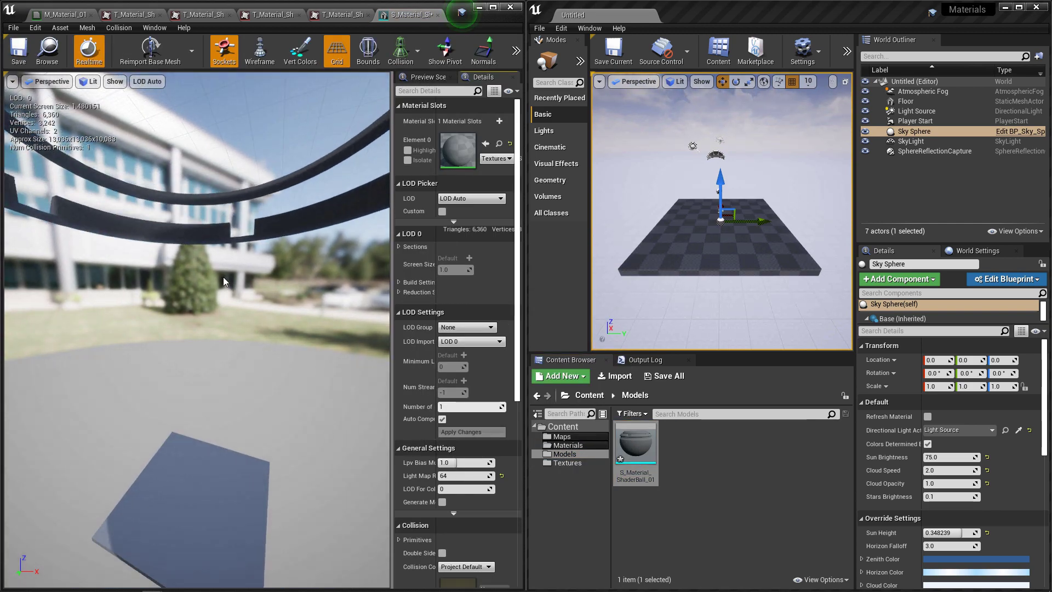
{"action": "left_click_drag", "start_coordinate": [223, 277], "coordinate": [225, 236]}
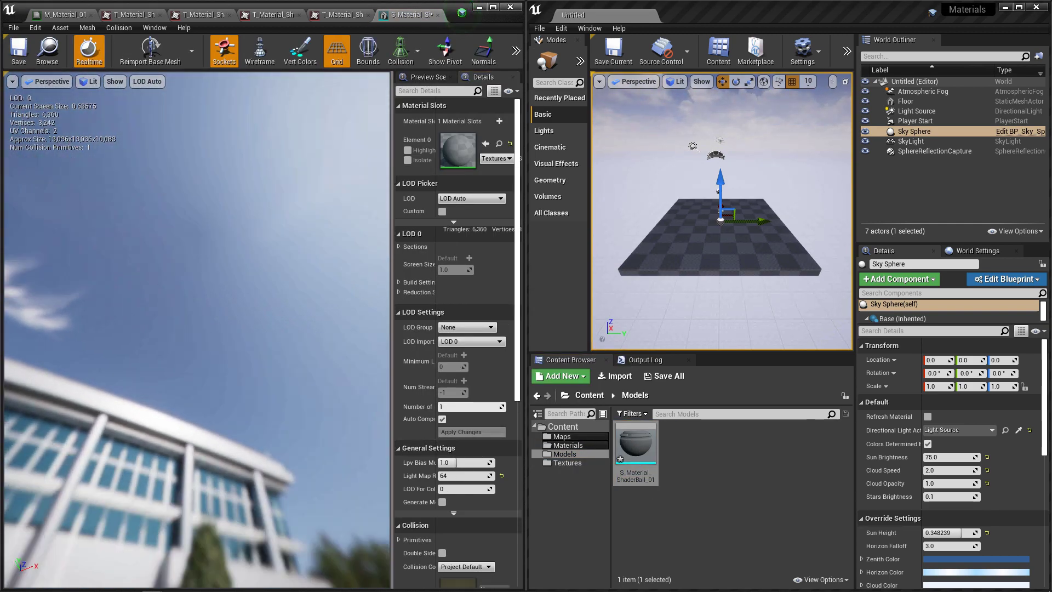
{"action": "left_click", "coordinate": [569, 446]}
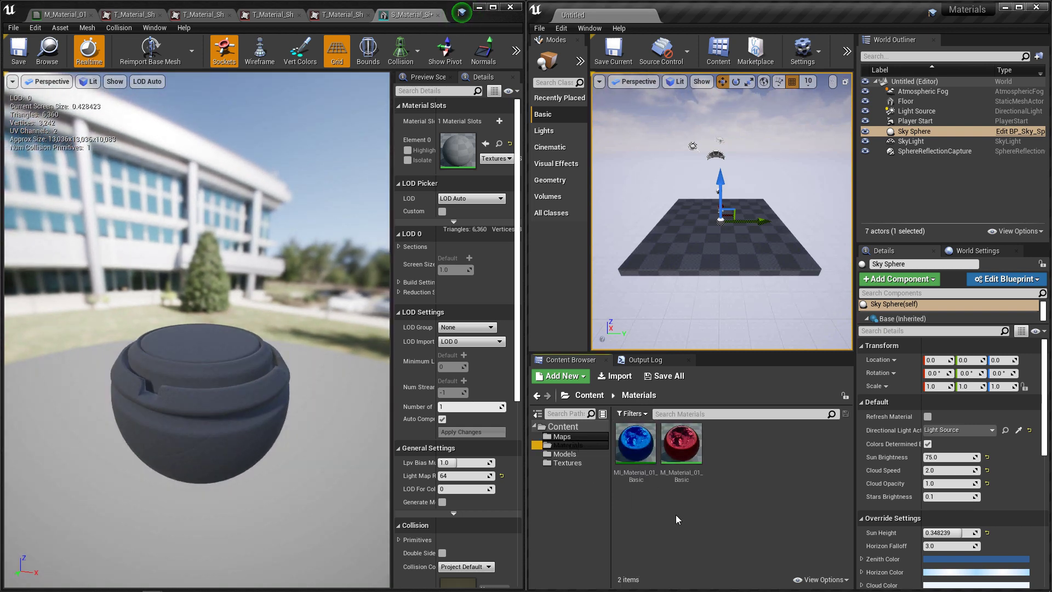
{"action": "left_click_drag", "start_coordinate": [636, 444], "coordinate": [455, 154]}
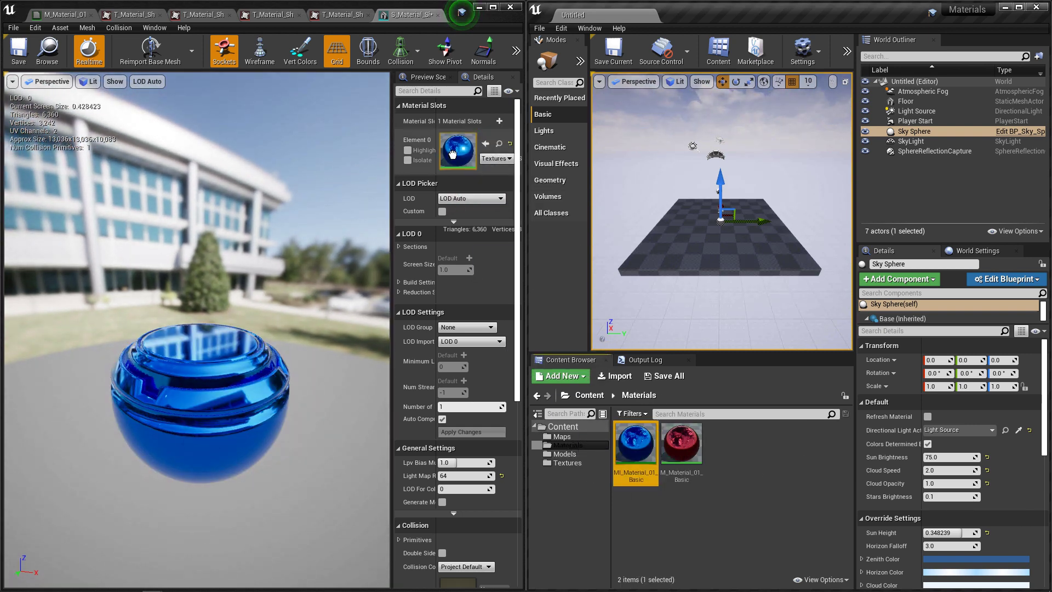
{"action": "double_click", "coordinate": [681, 444]}
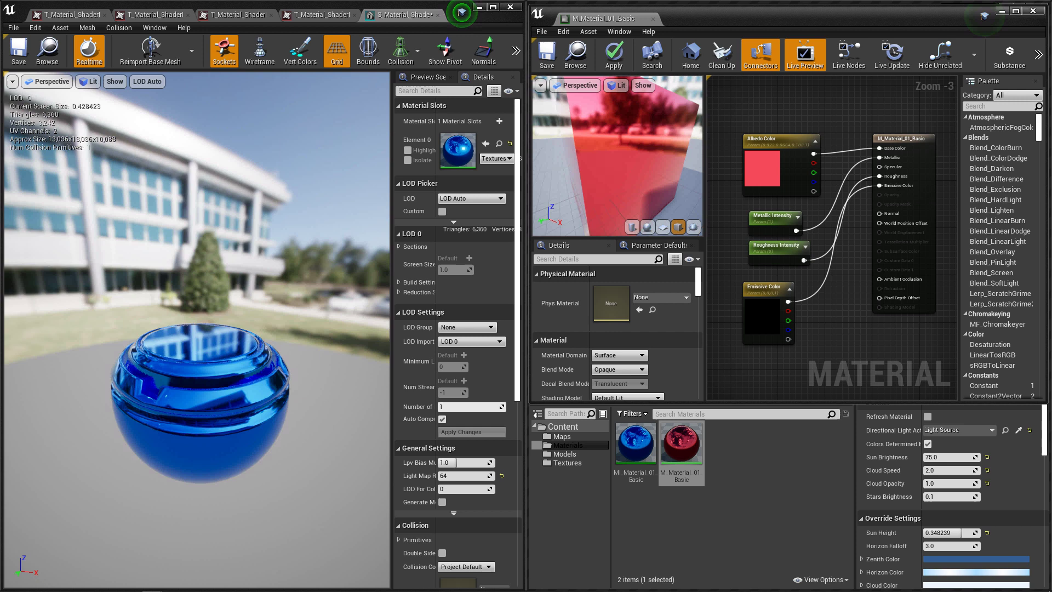
{"action": "left_click", "coordinate": [567, 463]}
- Delete the parameter and texture sample nodes, then search the graph for 'texture sam'
{"action": "key", "text": "Delete"}
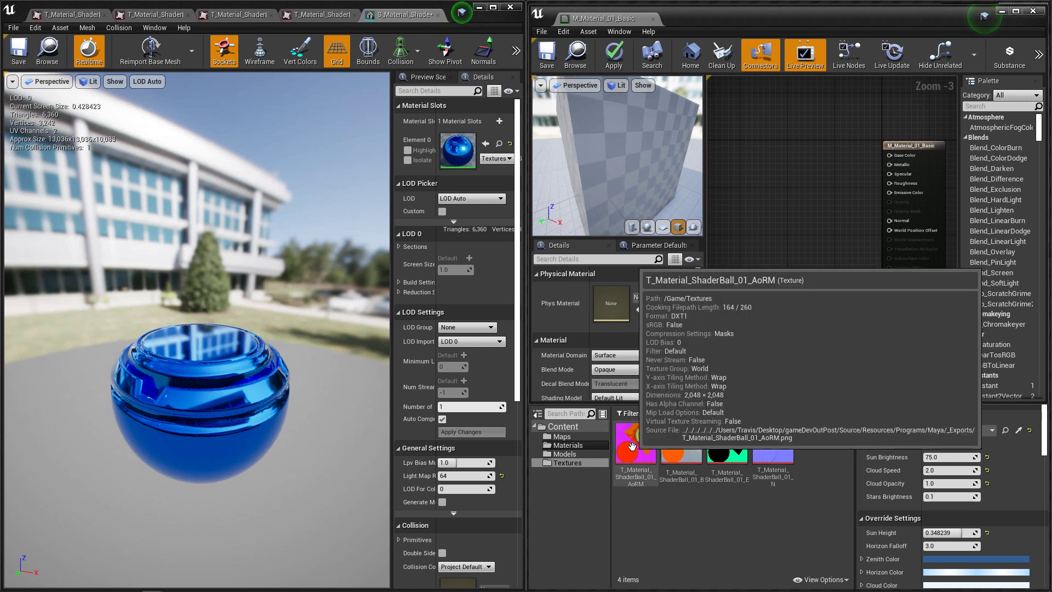
{"action": "left_click_drag", "start_coordinate": [632, 448], "coordinate": [752, 176]}
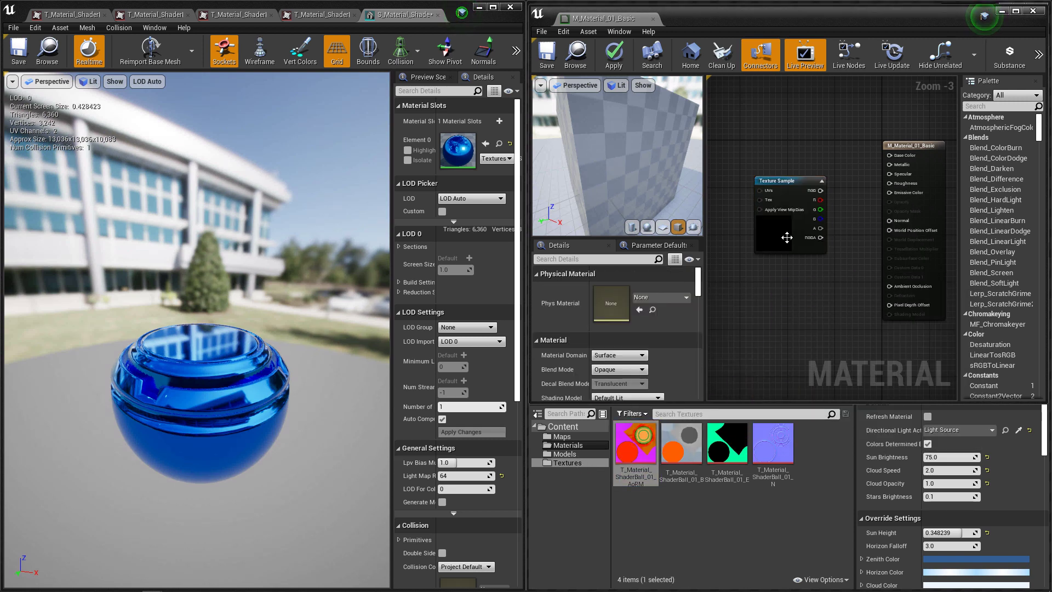
{"action": "left_click", "coordinate": [793, 185]}
{"action": "key", "text": "Delete"}
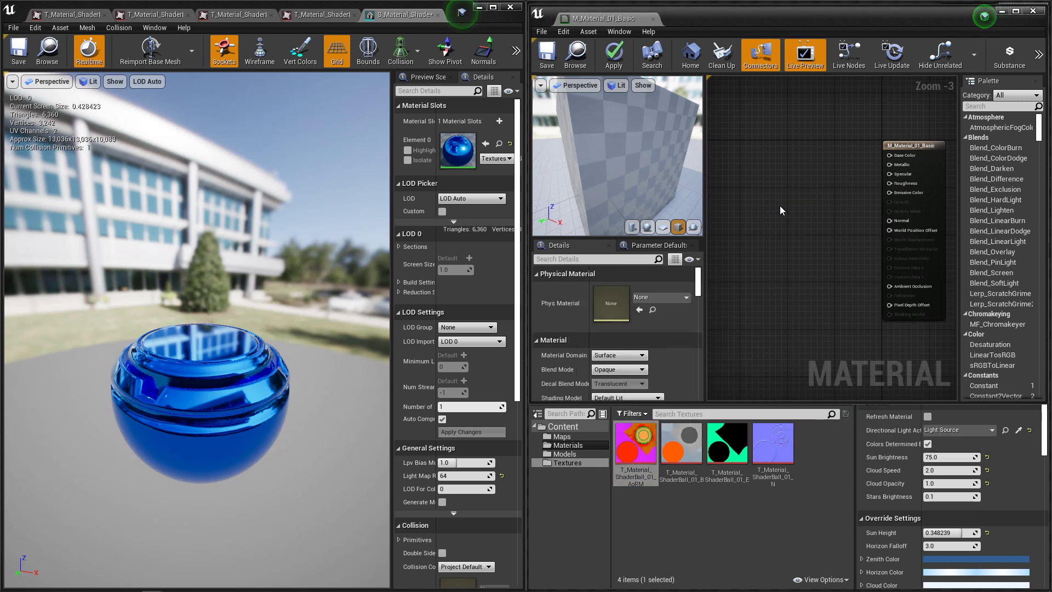
{"action": "key", "text": "ctrl+z"}
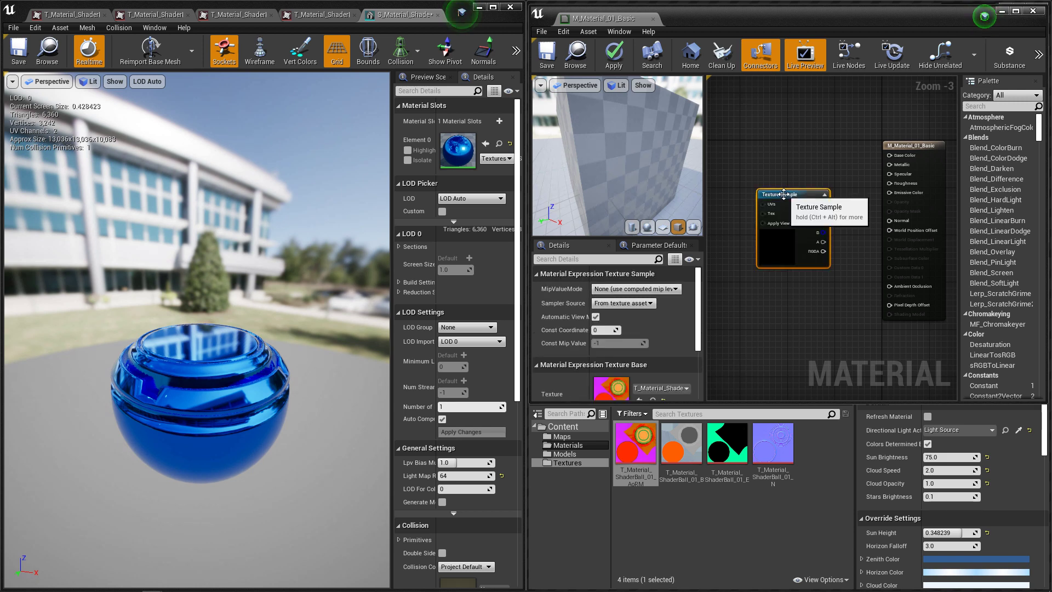
{"action": "left_click_drag", "start_coordinate": [781, 183], "coordinate": [777, 170]}
{"action": "scroll", "coordinate": [572, 370], "scroll_direction": "down", "scroll_amount": 1}
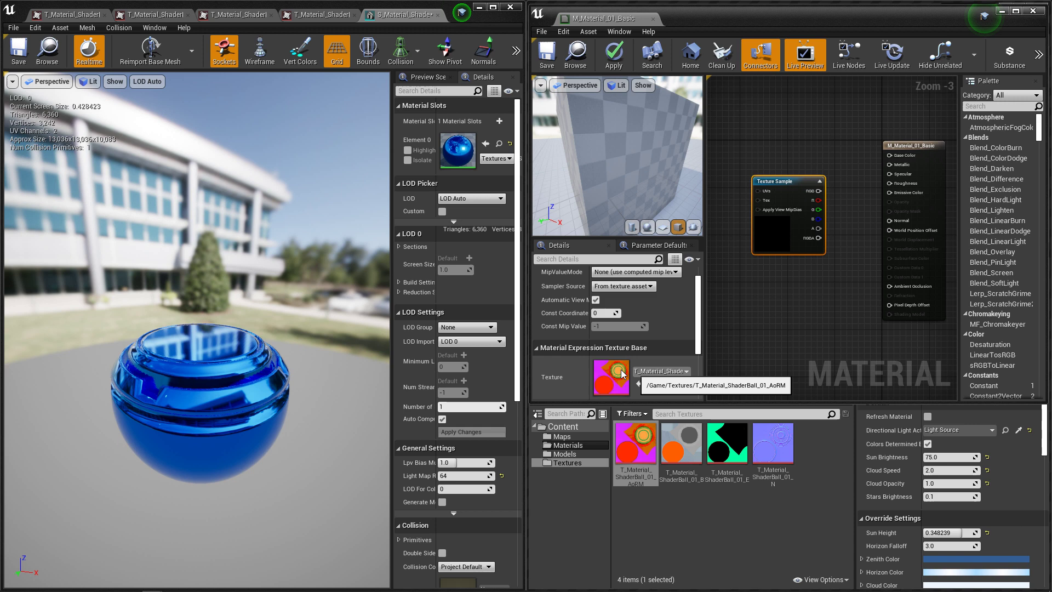
{"action": "key", "text": "Delete"}
{"action": "right_click", "coordinate": [775, 207]}
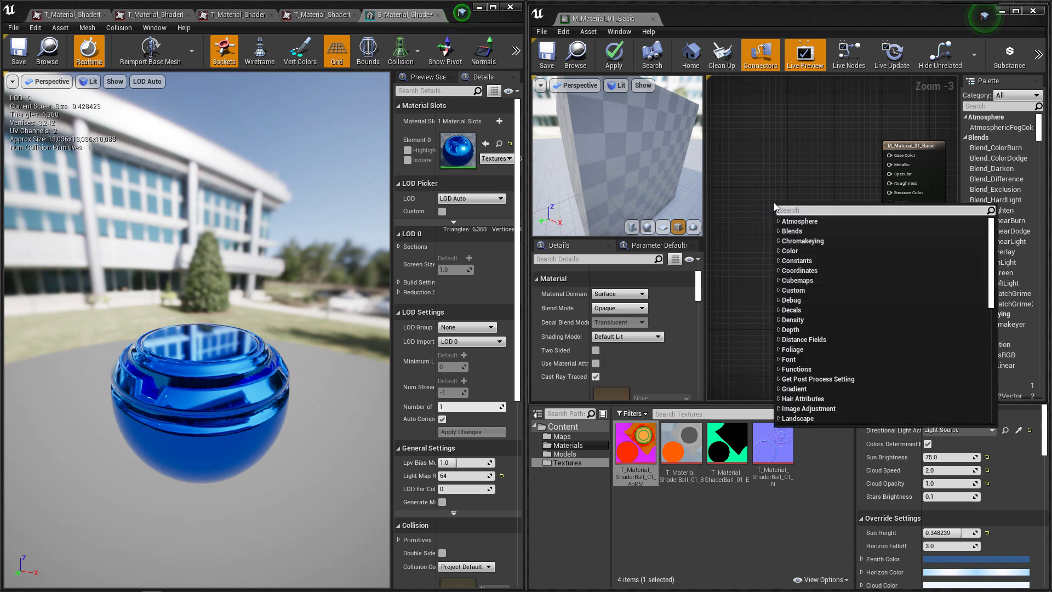
{"action": "type", "text": "texture sam"}
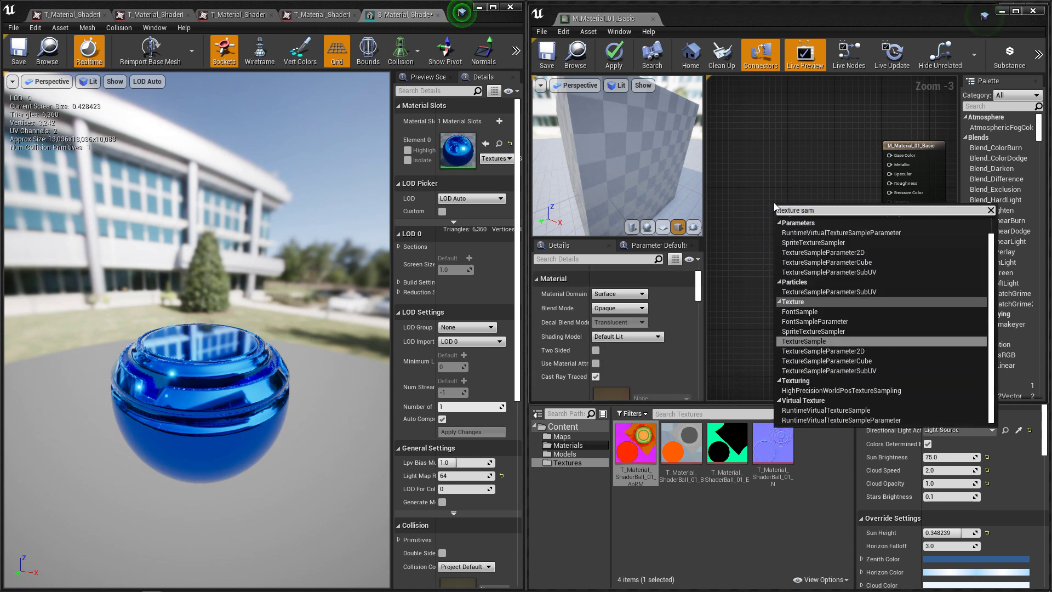
- Place four Texture Sample nodes stacked in a column in the material graph
{"action": "left_click", "coordinate": [829, 340]}
{"action": "key", "text": "Delete"}
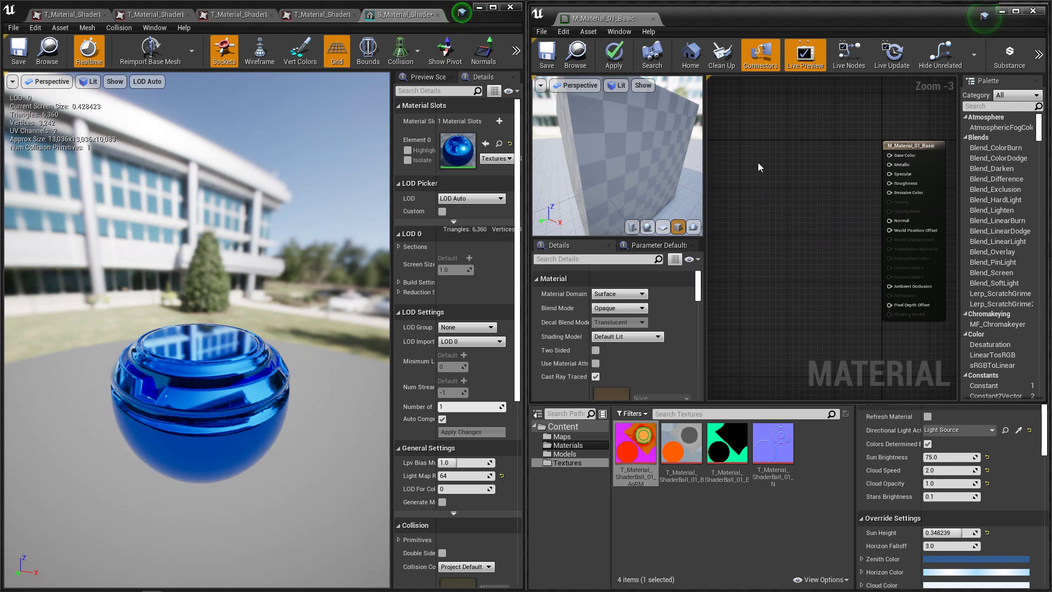
{"action": "left_click", "coordinate": [769, 147]}
{"action": "left_click", "coordinate": [768, 248]}
{"action": "left_click", "coordinate": [750, 347]}
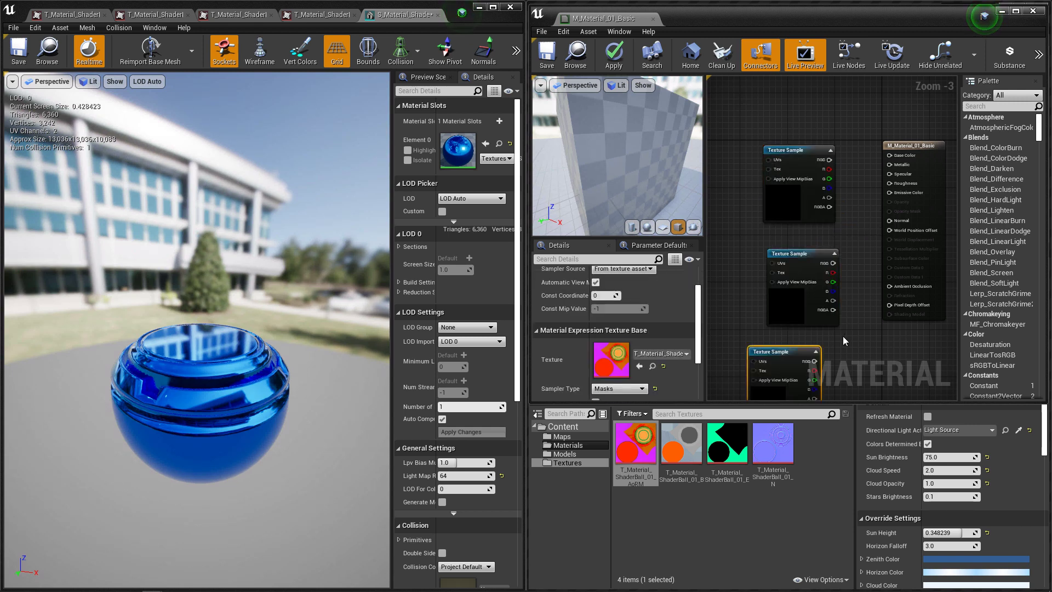
{"action": "right_click_drag", "start_coordinate": [770, 397], "coordinate": [770, 341]}
{"action": "left_click_drag", "start_coordinate": [770, 341], "coordinate": [779, 114]}
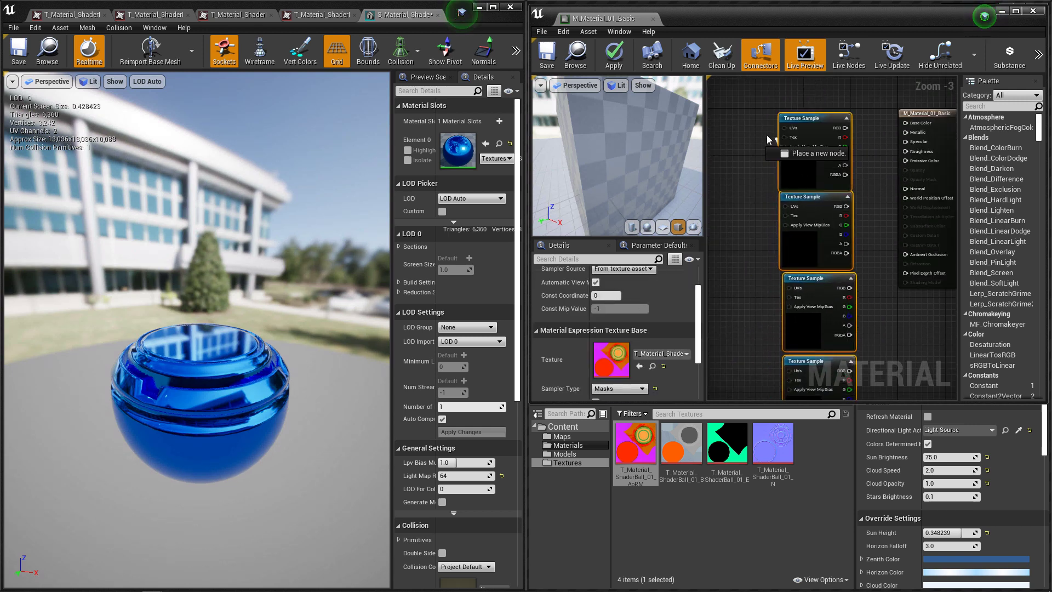
- Assign the colour, AoRM, emissive and normal-map textures to the four nodes, top to bottom
{"action": "left_click", "coordinate": [778, 114]}
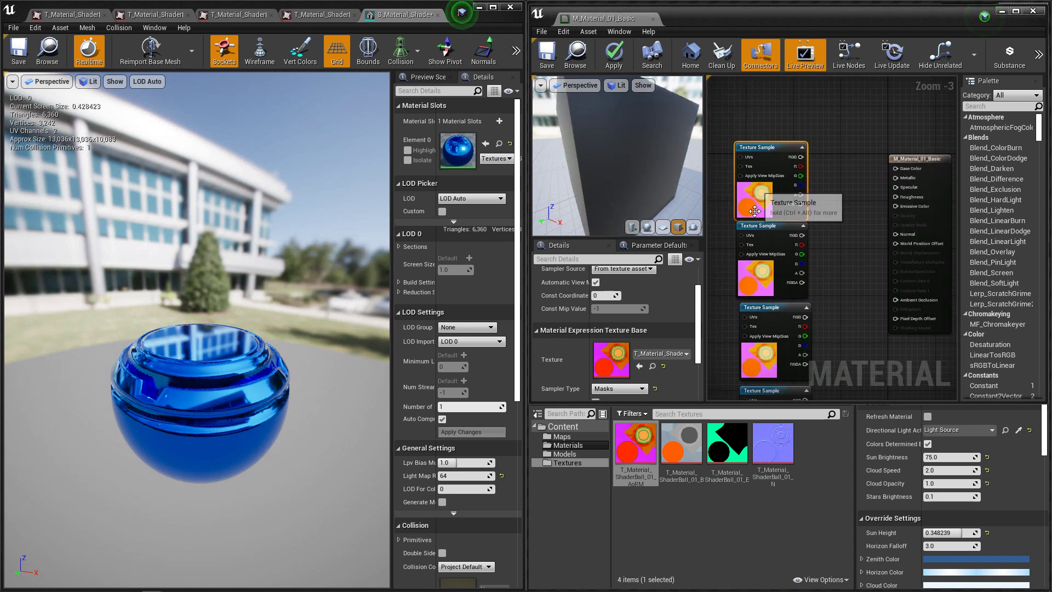
{"action": "left_click", "coordinate": [684, 448]}
{"action": "left_click_drag", "start_coordinate": [684, 454], "coordinate": [616, 356]}
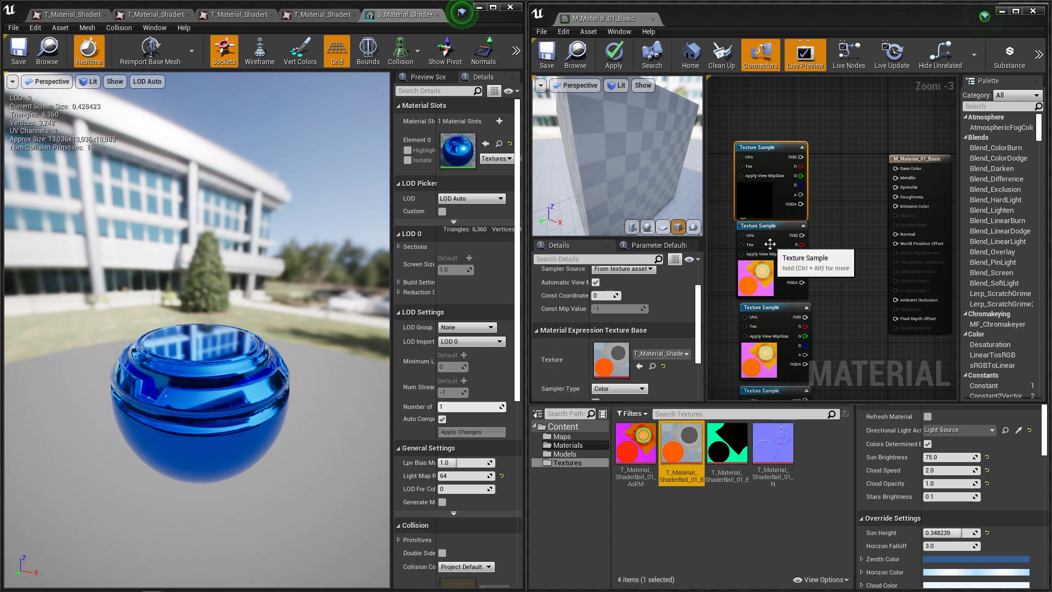
{"action": "left_click", "coordinate": [761, 273]}
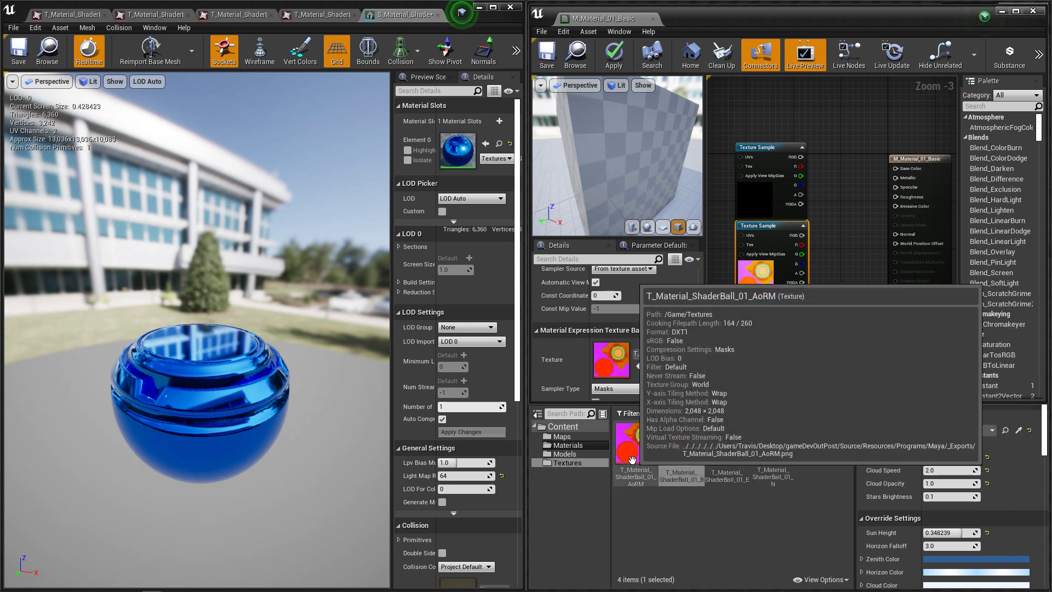
{"action": "left_click_drag", "start_coordinate": [636, 446], "coordinate": [609, 359]}
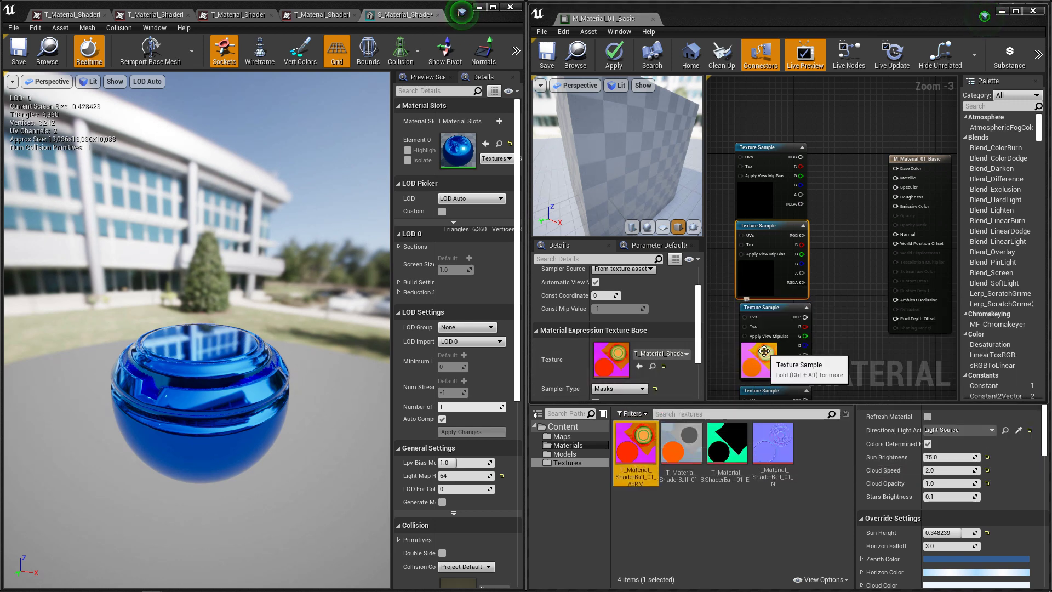
{"action": "left_click", "coordinate": [778, 362]}
{"action": "left_click", "coordinate": [727, 445]}
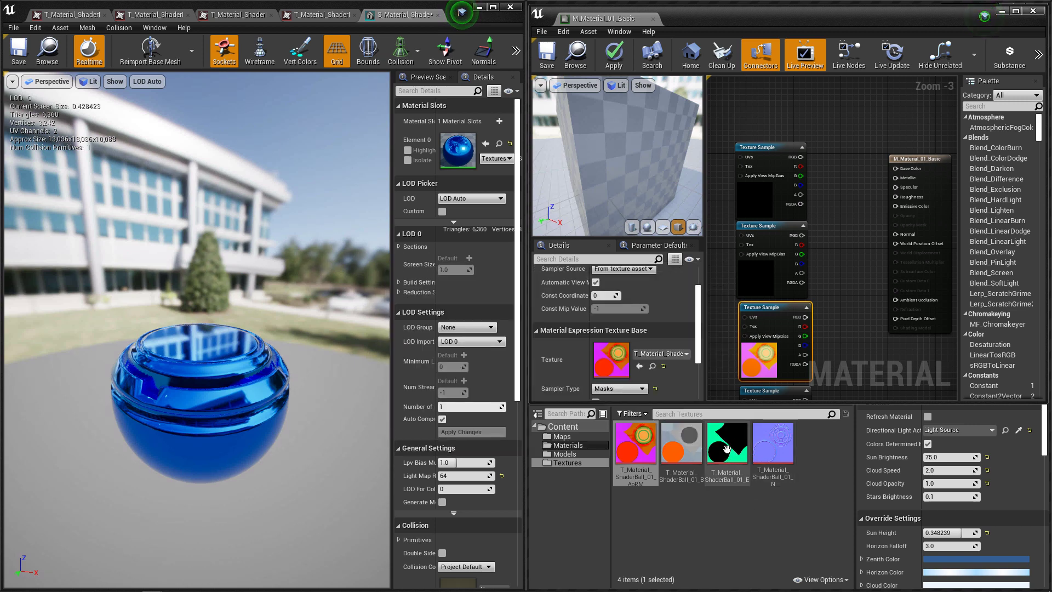
{"action": "left_click_drag", "start_coordinate": [727, 445], "coordinate": [610, 358]}
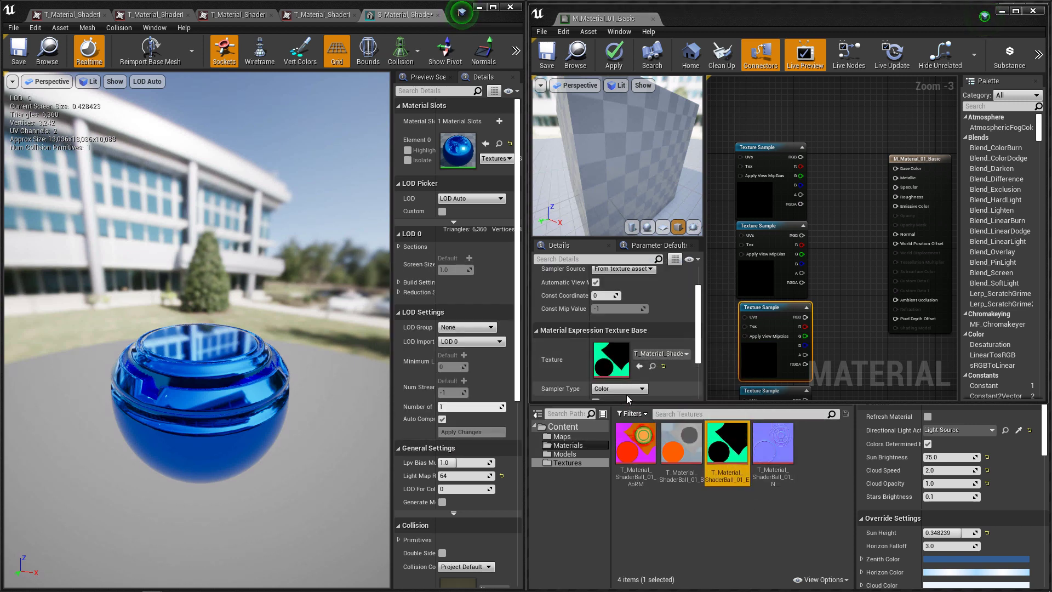
{"action": "right_click_drag", "start_coordinate": [856, 342], "coordinate": [857, 302]}
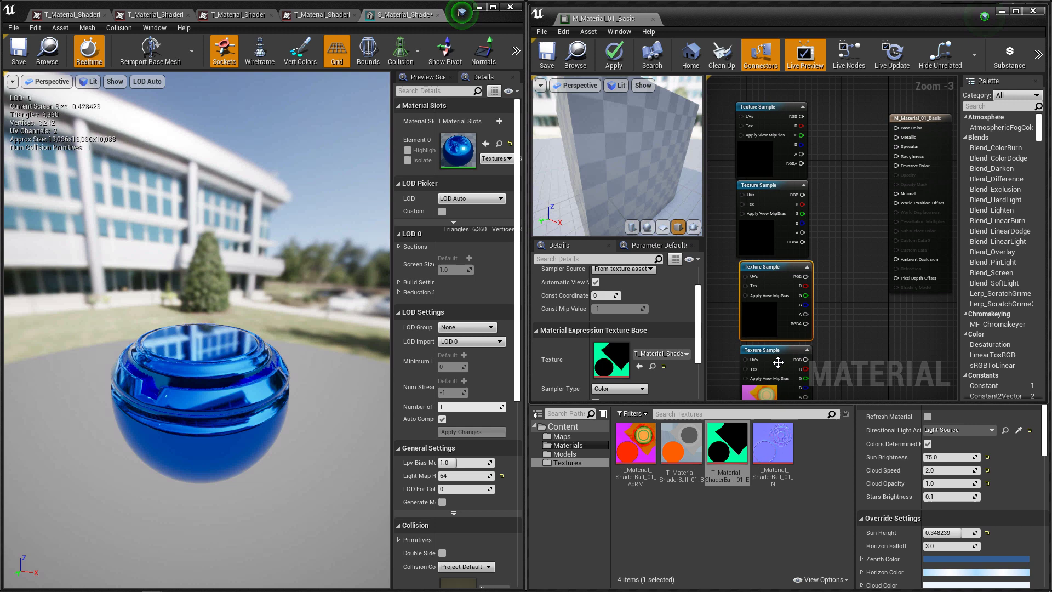
{"action": "left_click", "coordinate": [775, 364]}
{"action": "left_click_drag", "start_coordinate": [774, 452], "coordinate": [610, 357]}
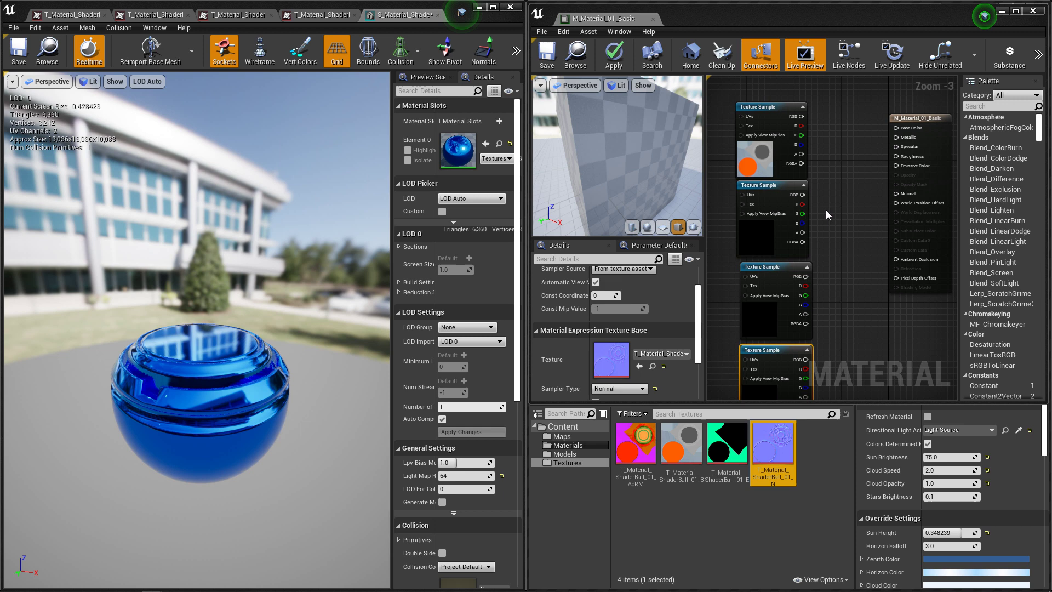
- Convert the top two texture nodes to parameters named Albedo and AoRM
{"action": "left_click", "coordinate": [768, 123]}
{"action": "right_click", "coordinate": [769, 124]}
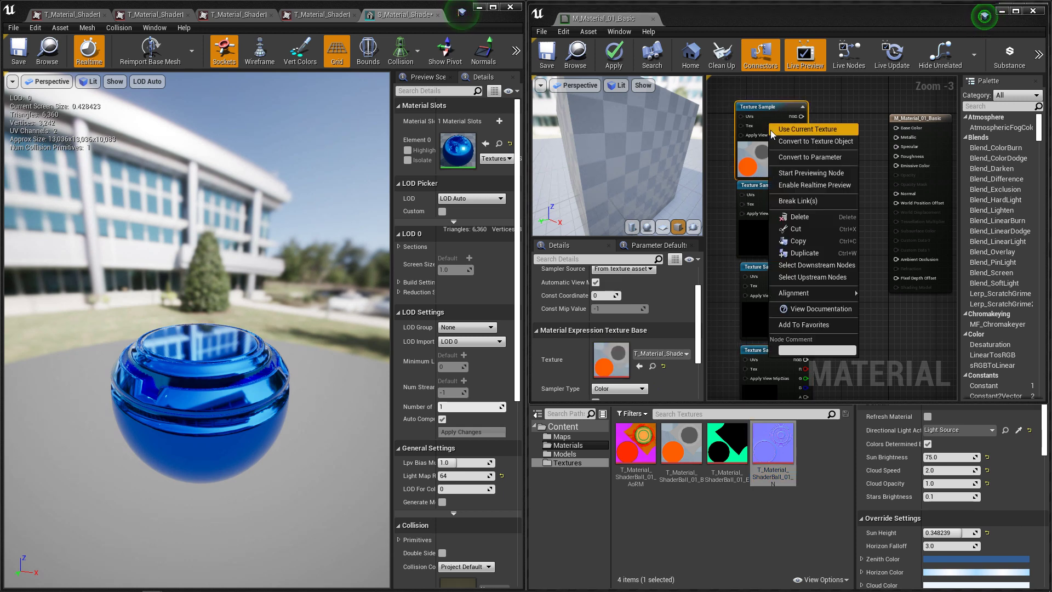
{"action": "left_click", "coordinate": [800, 159]}
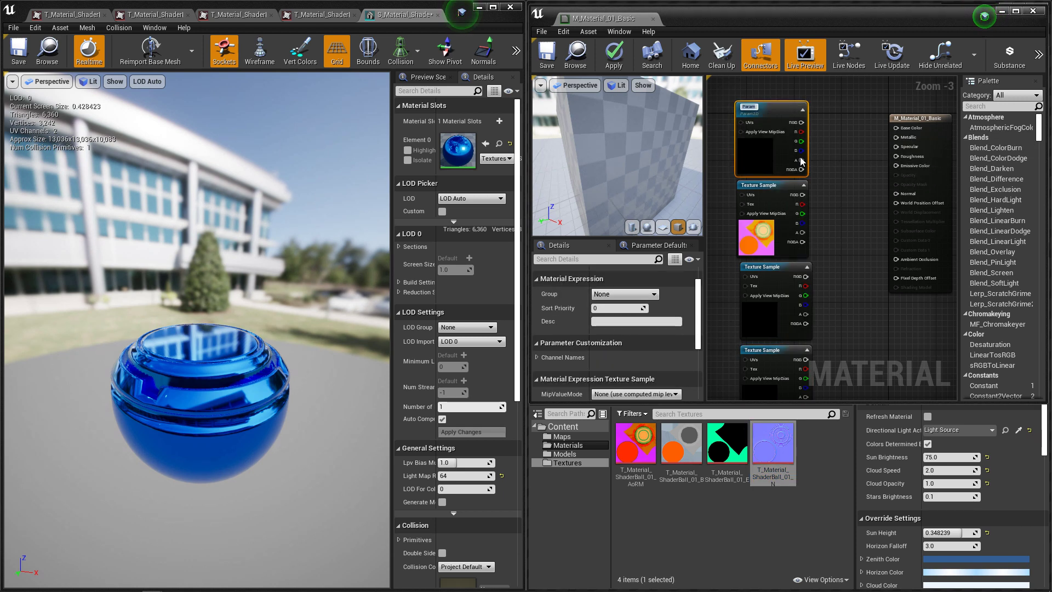
{"action": "type", "text": "Albedo"}
{"action": "key", "text": "Return"}
{"action": "left_click", "coordinate": [790, 185]}
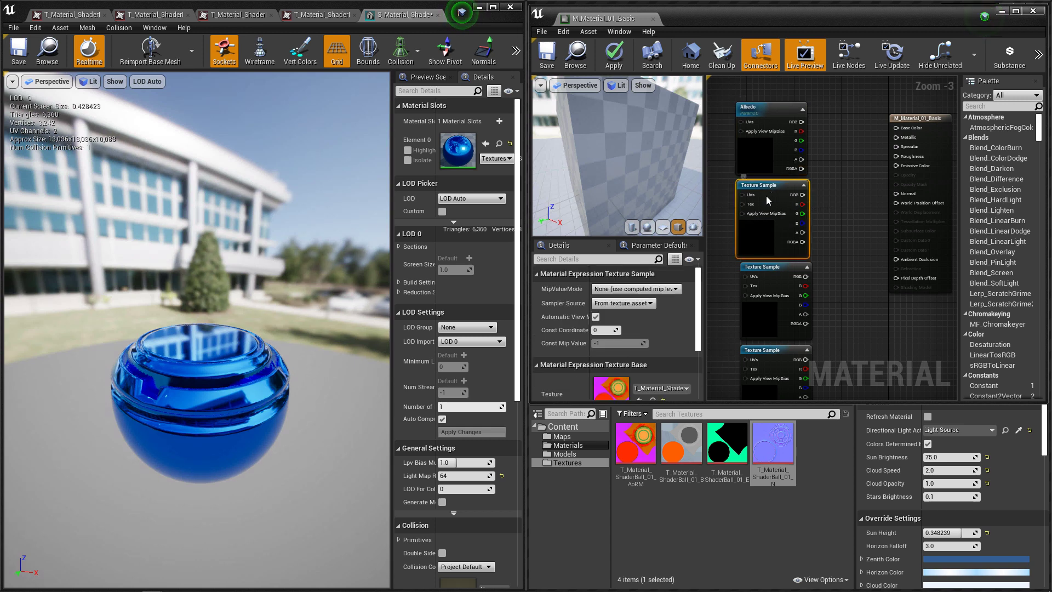
{"action": "right_click", "coordinate": [767, 196]}
{"action": "left_click", "coordinate": [801, 230]}
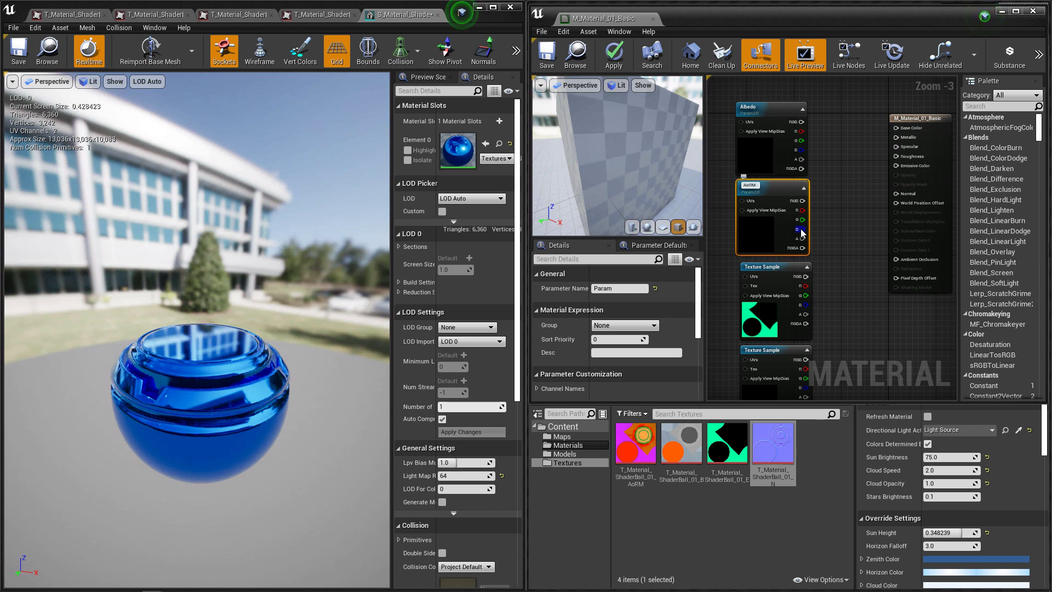
{"action": "type", "text": "AoRM"}
- Convert the remaining two texture nodes to parameters named Emissive and Normal Map
{"action": "left_click", "coordinate": [779, 278]}
{"action": "right_click", "coordinate": [779, 277]}
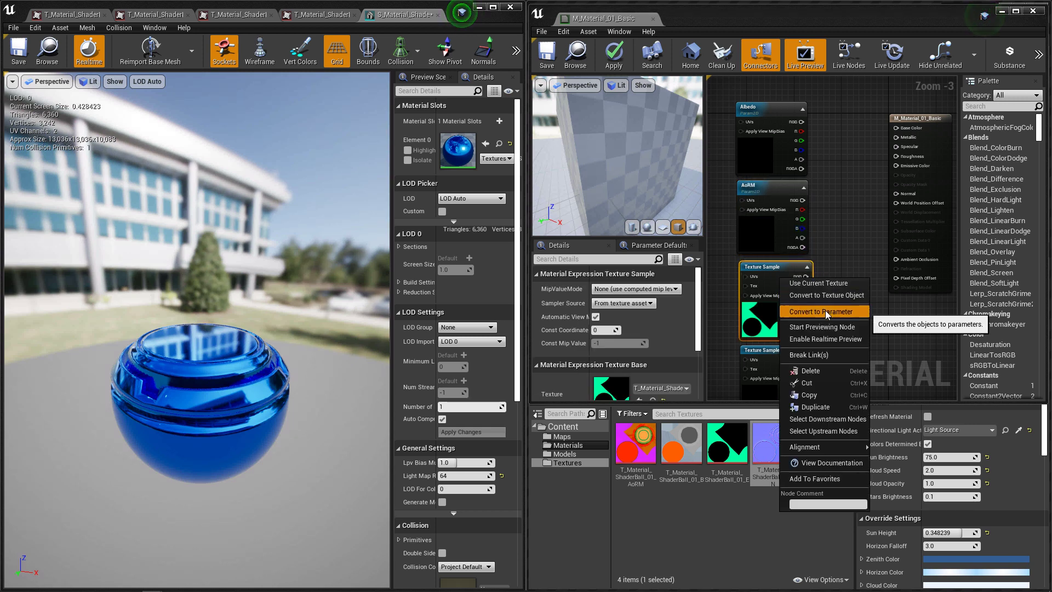
{"action": "left_click", "coordinate": [825, 310]}
{"action": "type", "text": "Emi"}
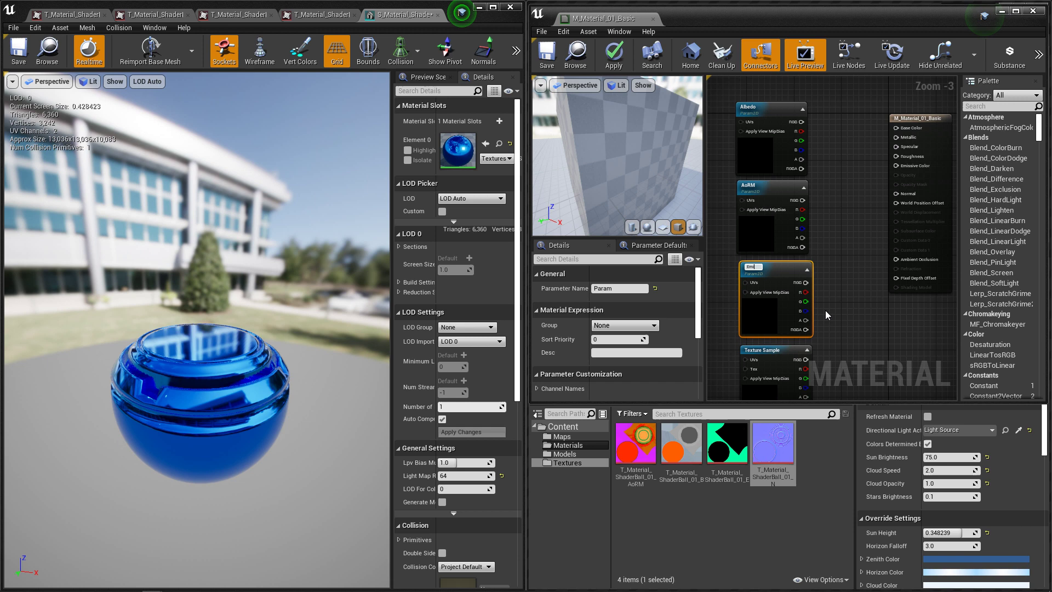
{"action": "type", "text": "ssive"}
{"action": "left_click", "coordinate": [778, 357]}
{"action": "right_click", "coordinate": [779, 357]}
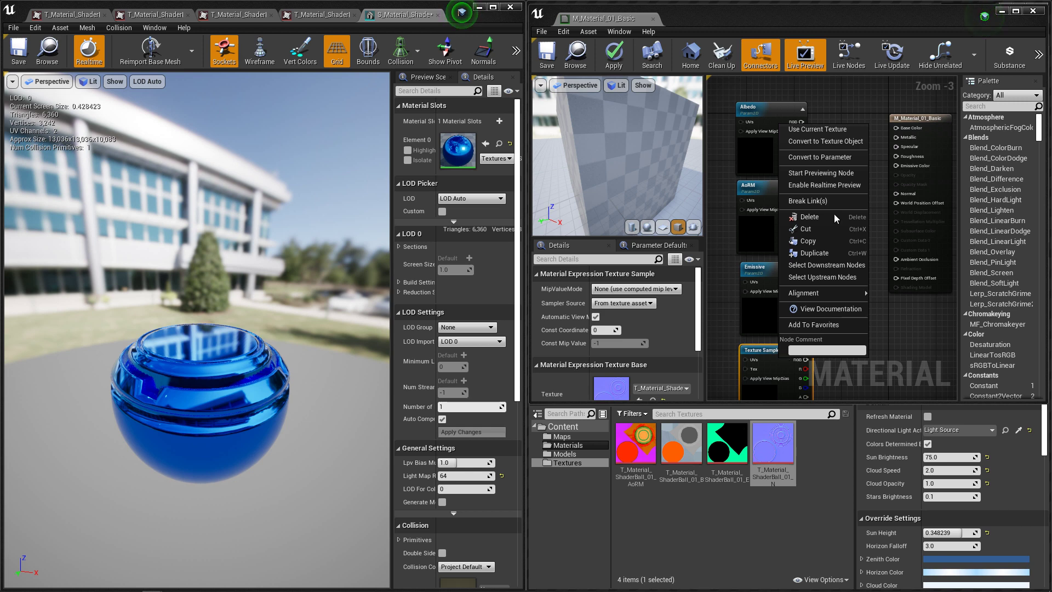
{"action": "left_click", "coordinate": [830, 158]}
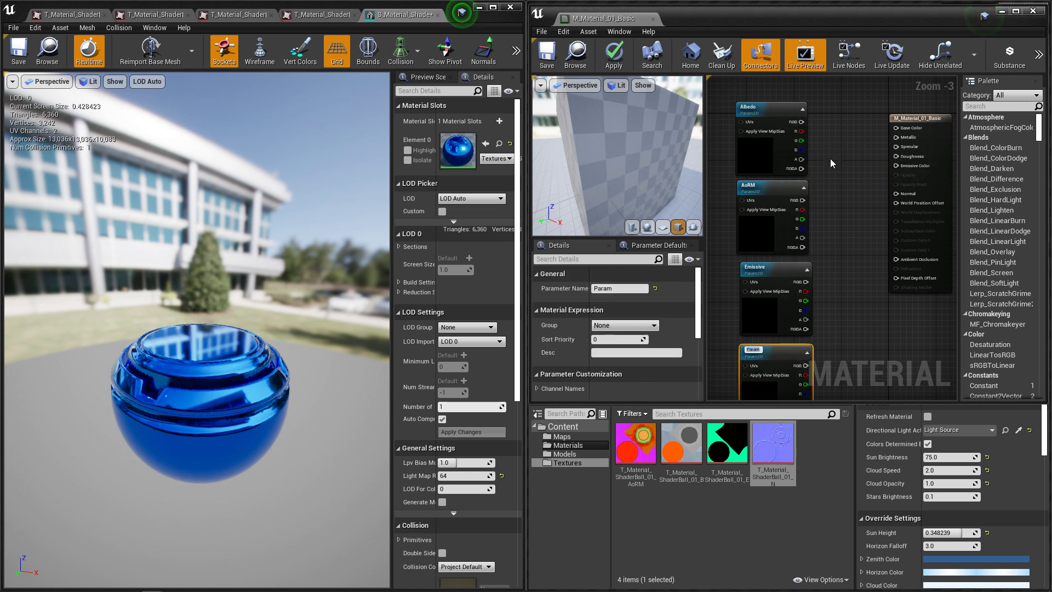
{"action": "type", "text": "Normal M"}
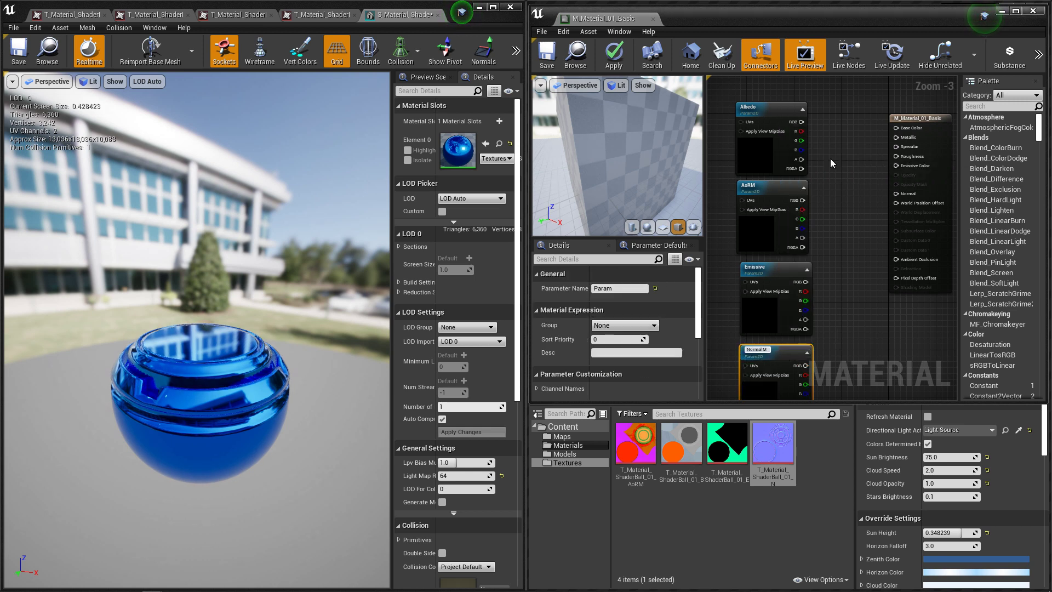
{"action": "type", "text": "ap"}
{"action": "key", "text": "Return"}
{"action": "left_click", "coordinate": [831, 159]}
{"action": "left_click_drag", "start_coordinate": [802, 122], "coordinate": [883, 133]}
{"action": "left_click", "coordinate": [546, 54]}
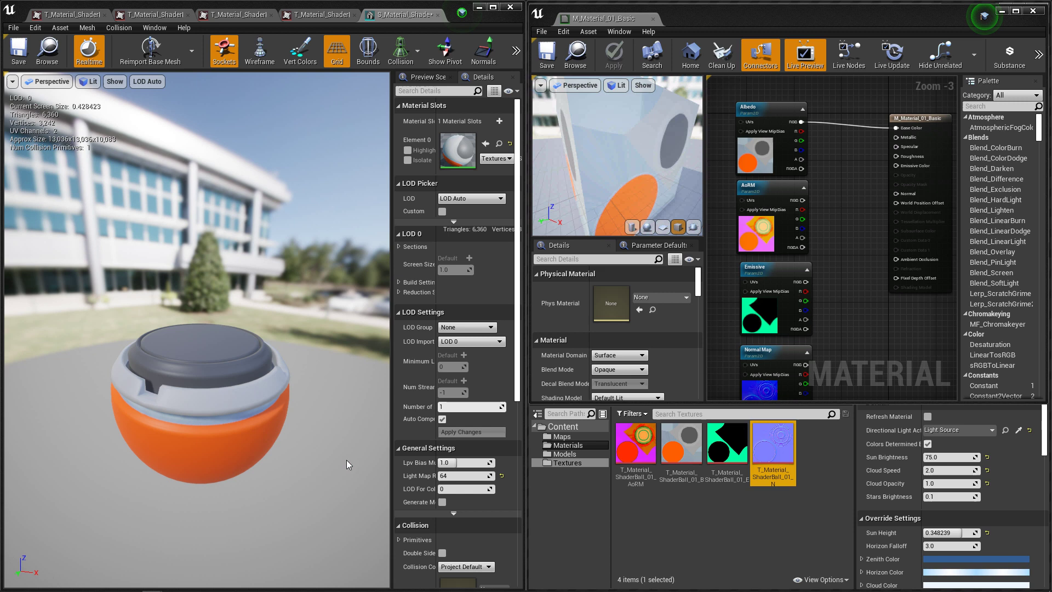
{"action": "left_click", "coordinate": [567, 445]}
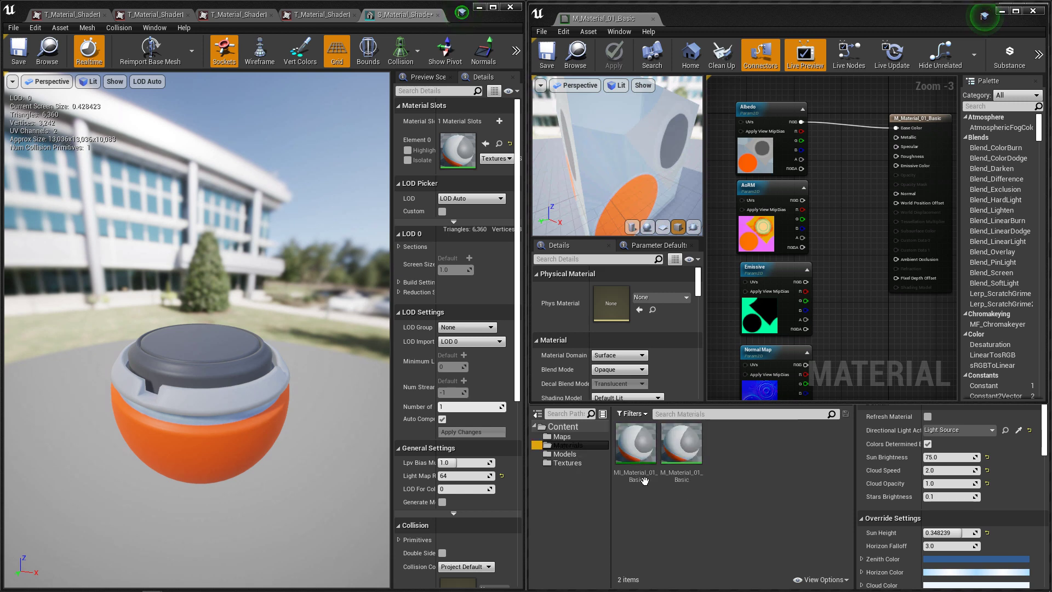
{"action": "left_click", "coordinate": [636, 461]}
{"action": "double_click", "coordinate": [636, 460]}
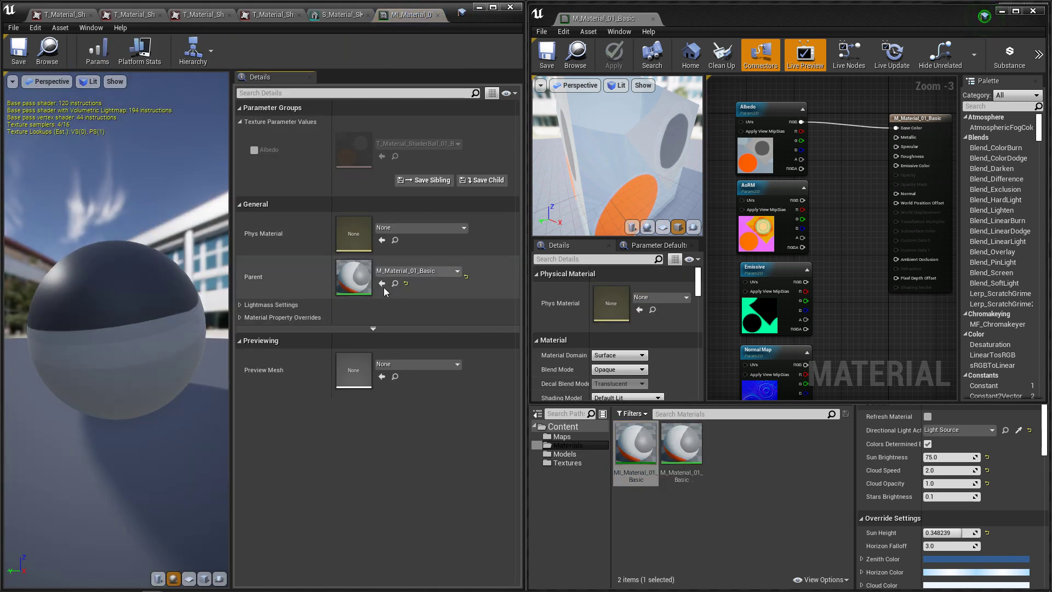
{"action": "left_click", "coordinate": [337, 14]}
{"action": "right_click_drag", "start_coordinate": [859, 305], "coordinate": [846, 297]}
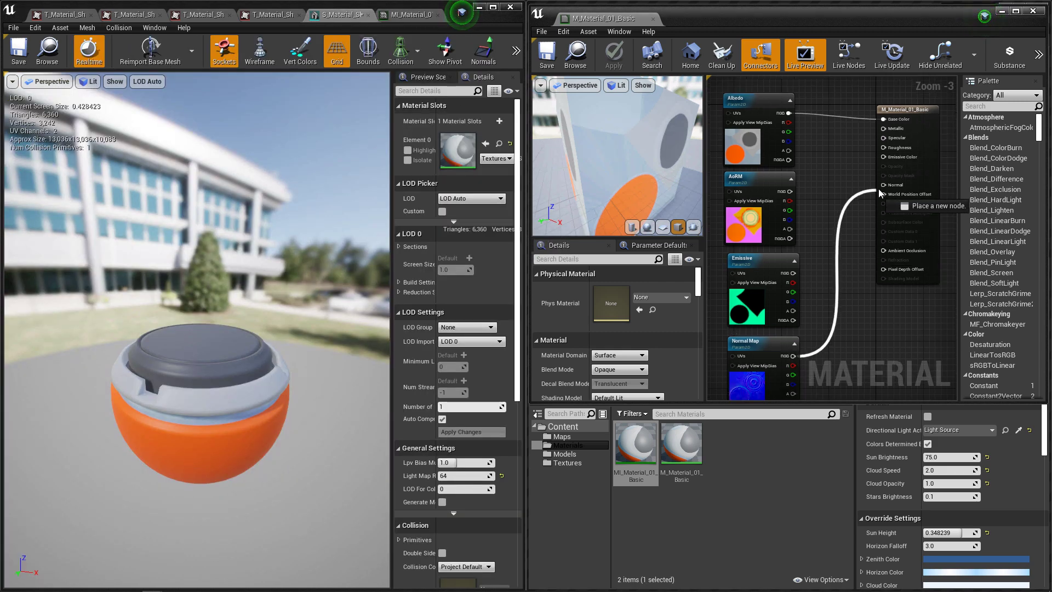
{"action": "left_click_drag", "start_coordinate": [879, 189], "coordinate": [883, 186]}
{"action": "left_click", "coordinate": [546, 55]}
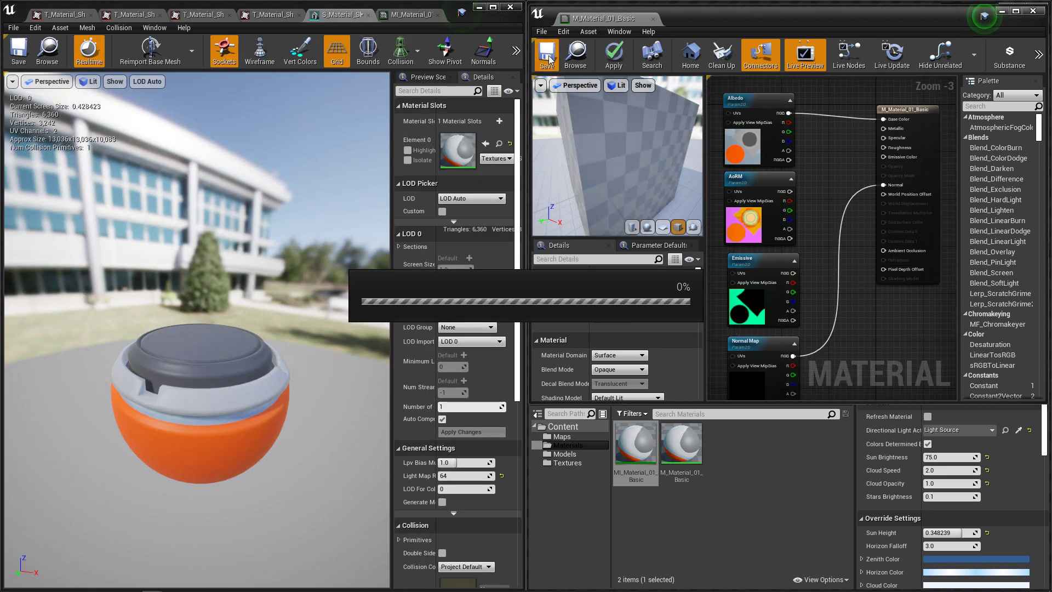
{"action": "left_click", "coordinate": [411, 14]}
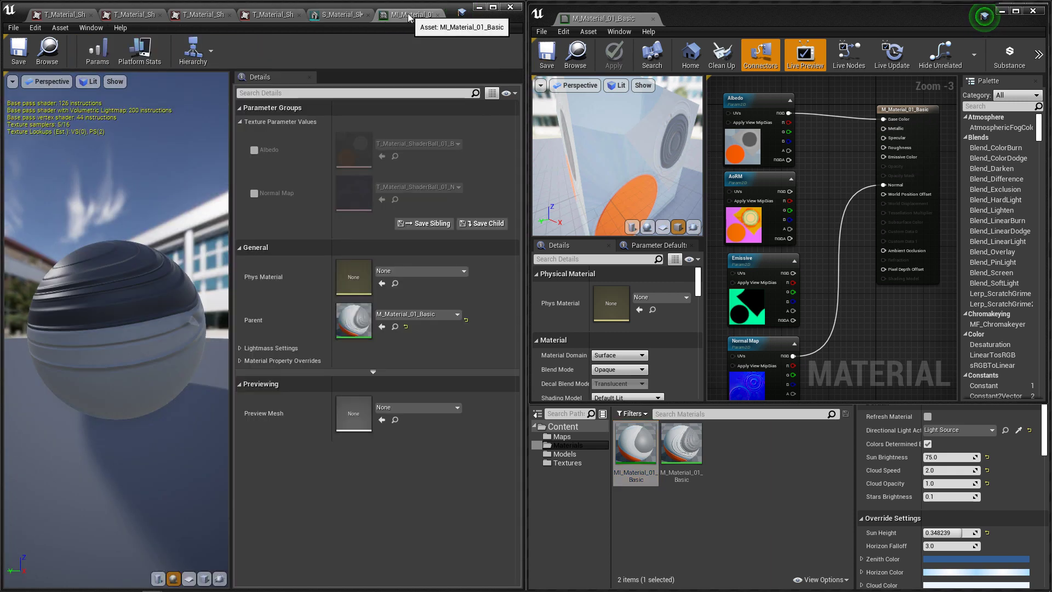
{"action": "left_click", "coordinate": [337, 15]}
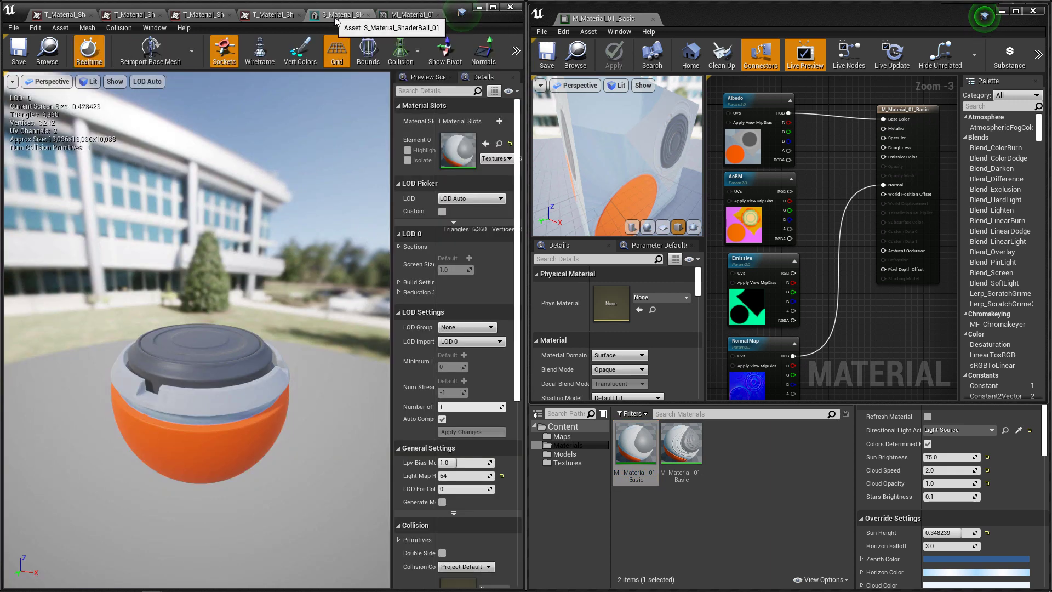
- Wire AoRM's R, G and B channels to Ambient Occlusion, Roughness and Metallic
{"action": "left_click_drag", "start_coordinate": [797, 230], "coordinate": [734, 255]}
{"action": "left_click", "coordinate": [780, 249]}
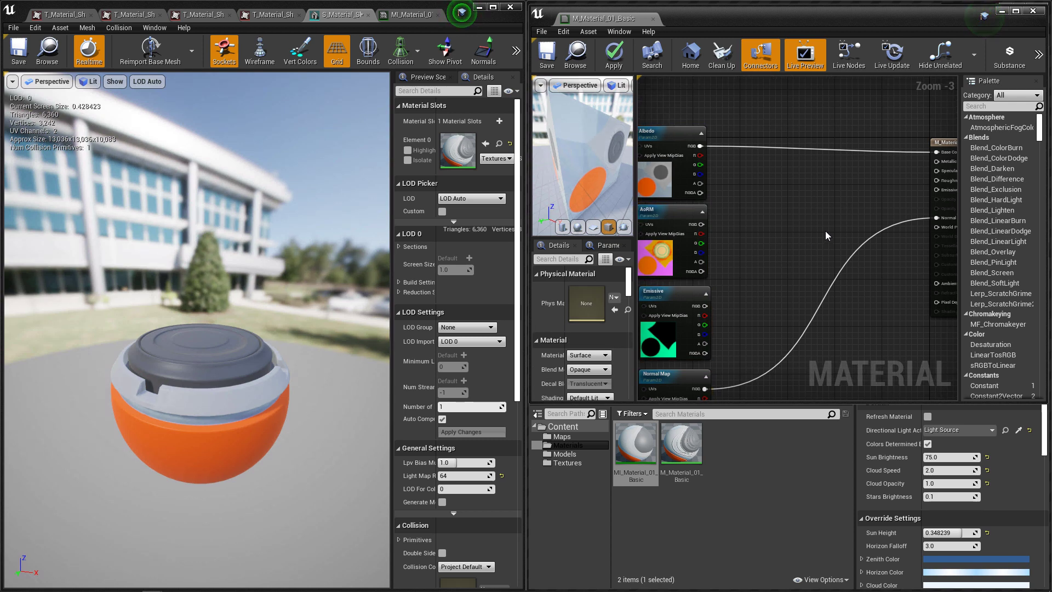
{"action": "right_click_drag", "start_coordinate": [825, 231], "coordinate": [808, 233]}
{"action": "scroll", "coordinate": [741, 254], "scroll_direction": "up", "scroll_amount": 1}
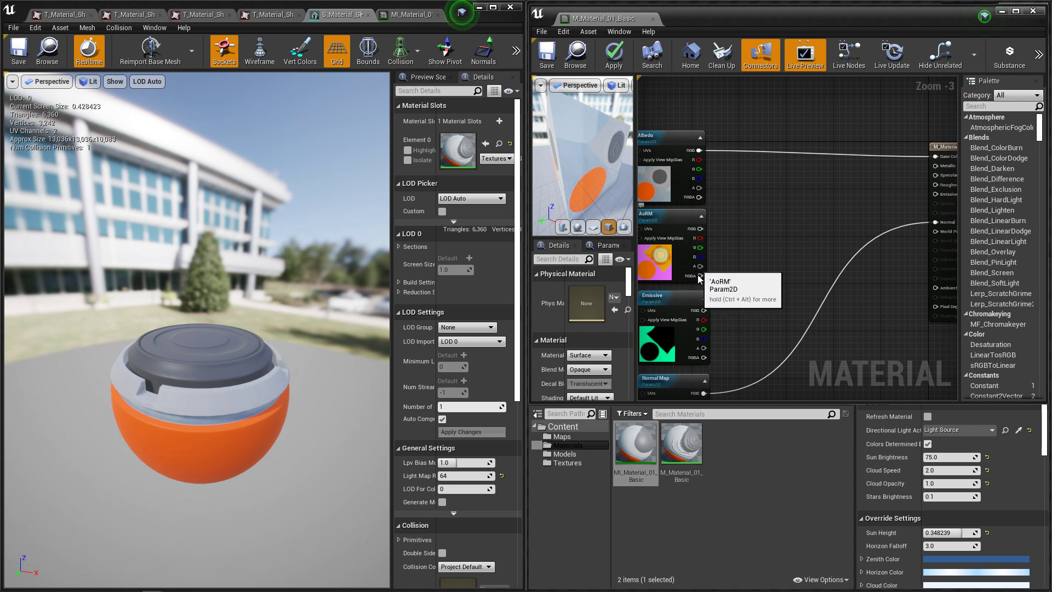
{"action": "right_click_drag", "start_coordinate": [744, 268], "coordinate": [727, 277]}
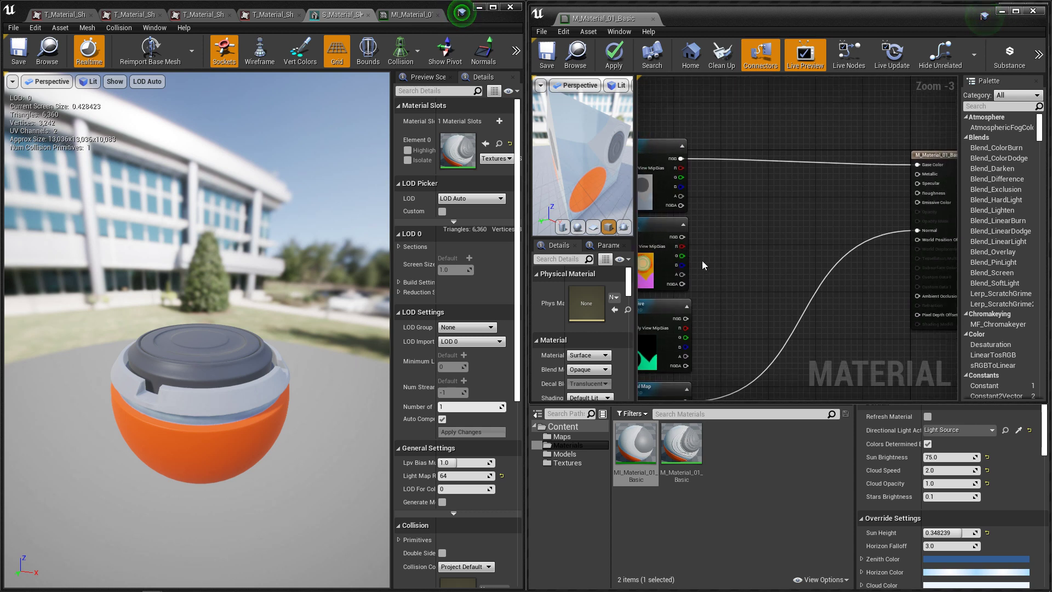
{"action": "left_click_drag", "start_coordinate": [682, 246], "coordinate": [917, 296]}
{"action": "right_click_drag", "start_coordinate": [737, 278], "coordinate": [749, 280]}
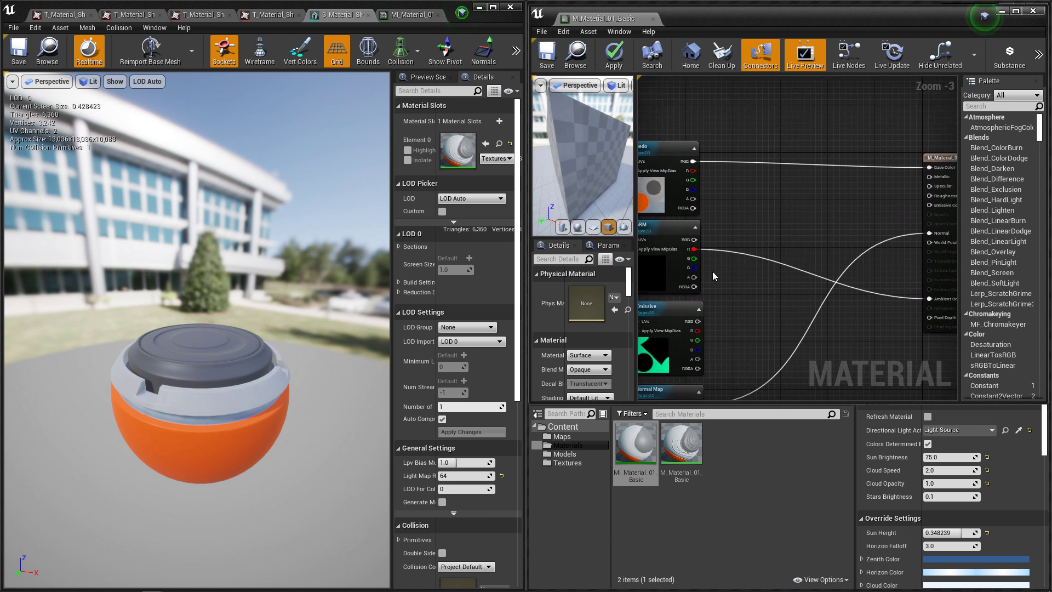
{"action": "left_click_drag", "start_coordinate": [695, 258], "coordinate": [930, 196]}
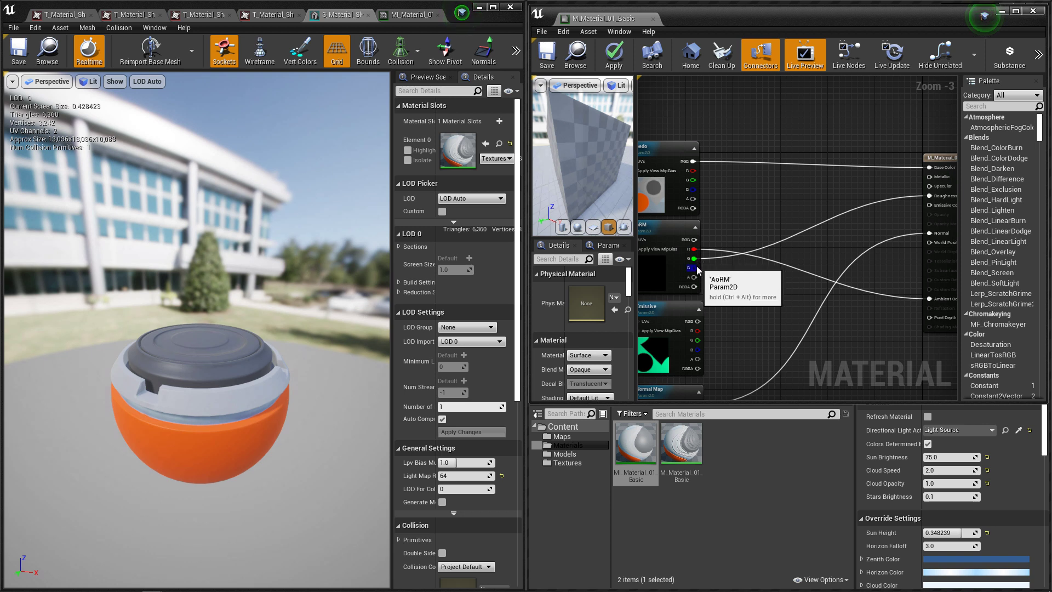
{"action": "left_click_drag", "start_coordinate": [694, 267], "coordinate": [930, 177]}
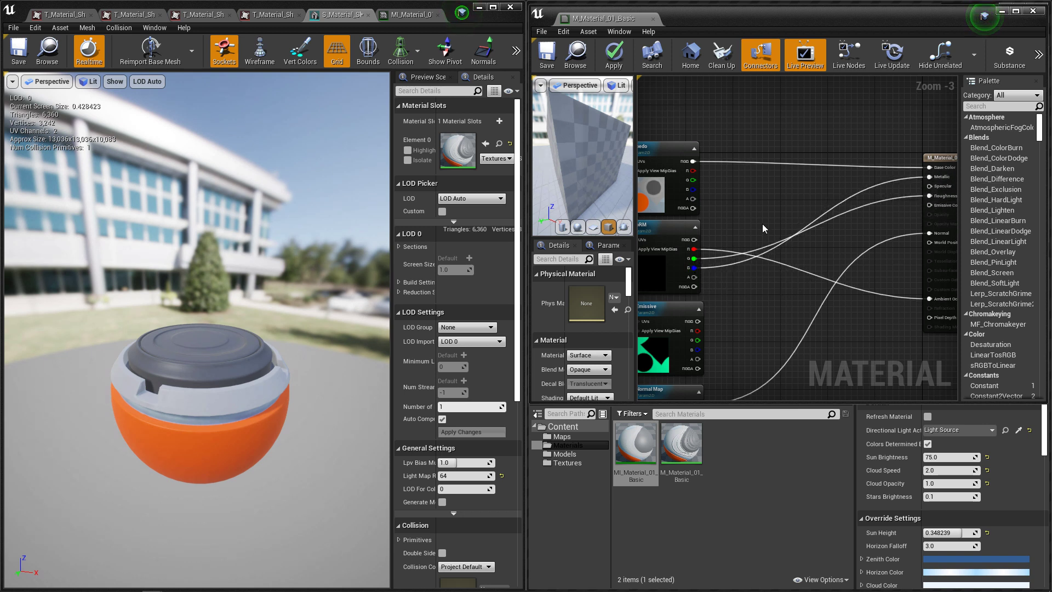
- Save the master material and check the mesh preview and material instance
{"action": "key", "text": "ctrl+s"}
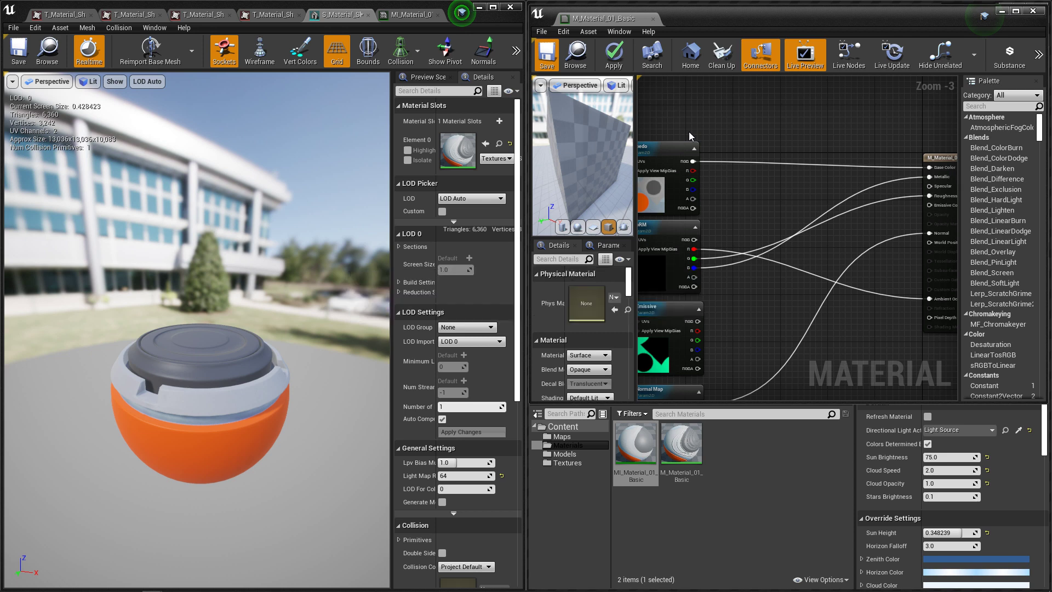
{"action": "left_click_drag", "start_coordinate": [197, 384], "coordinate": [220, 329]}
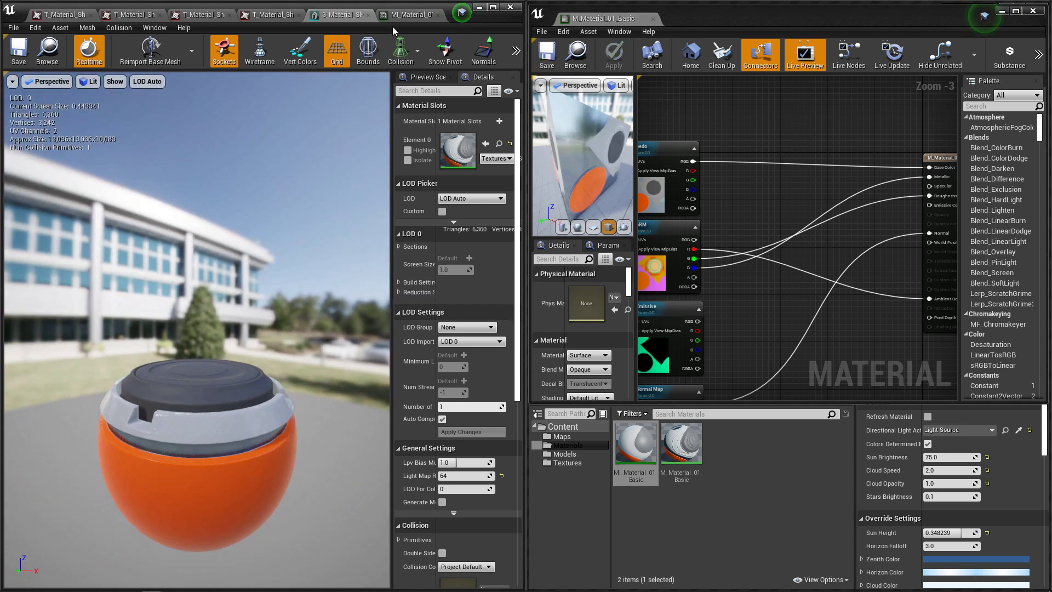
{"action": "left_click", "coordinate": [399, 17]}
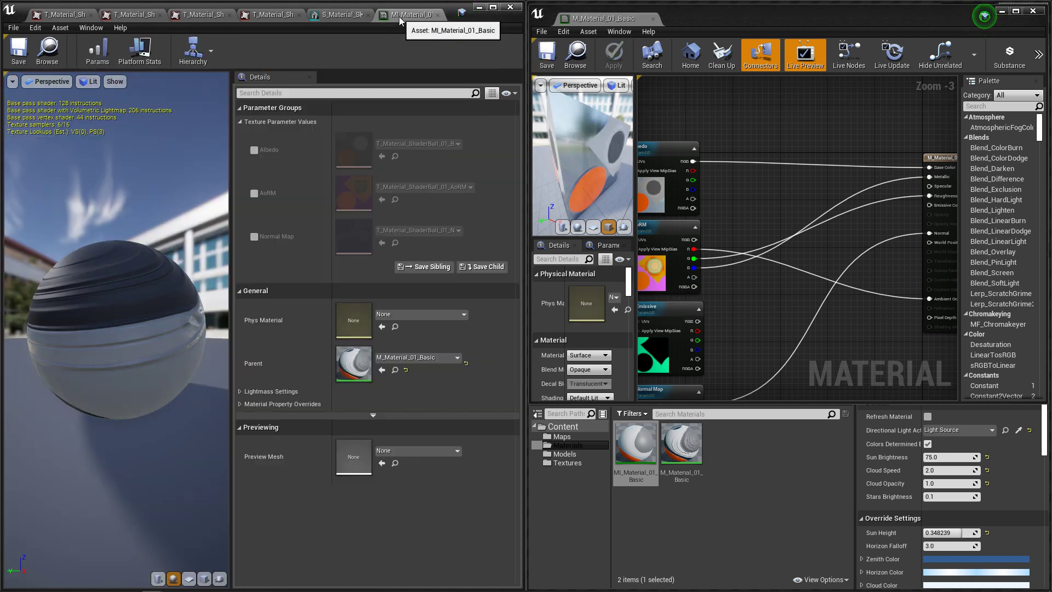
{"action": "left_click", "coordinate": [337, 14]}
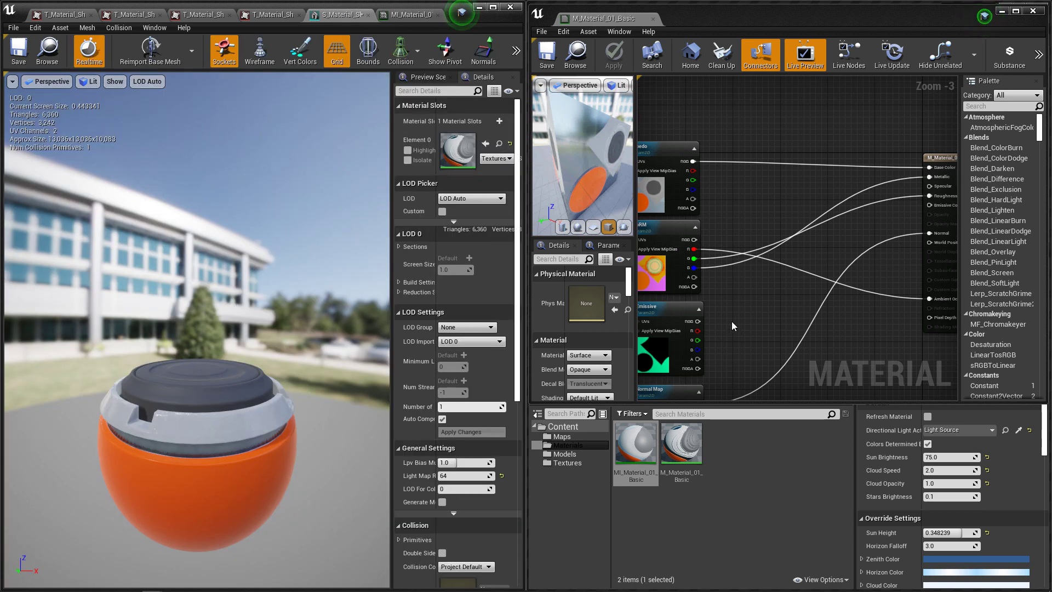
- Connect the Emissive texture directly to Emissive Color and save the material
{"action": "right_click_drag", "start_coordinate": [746, 313], "coordinate": [730, 322]}
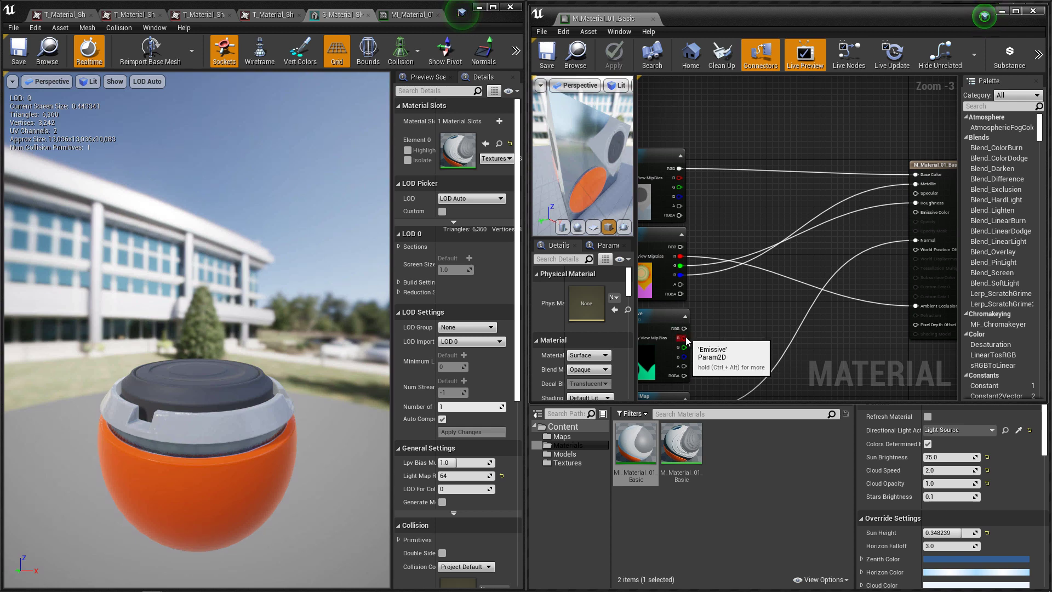
{"action": "left_click_drag", "start_coordinate": [685, 334], "coordinate": [916, 216]}
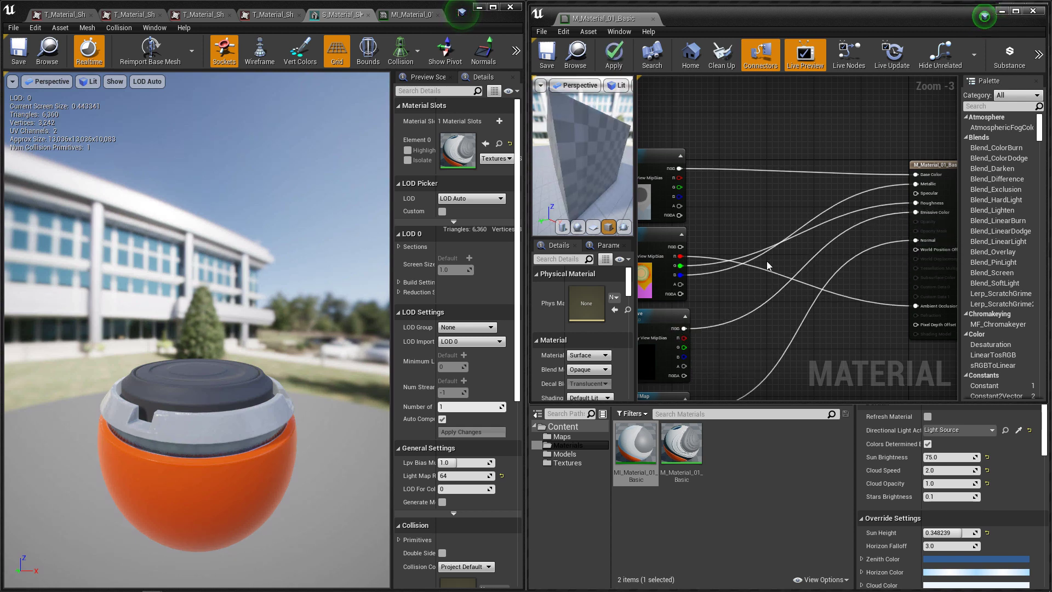
{"action": "left_click", "coordinate": [551, 57]}
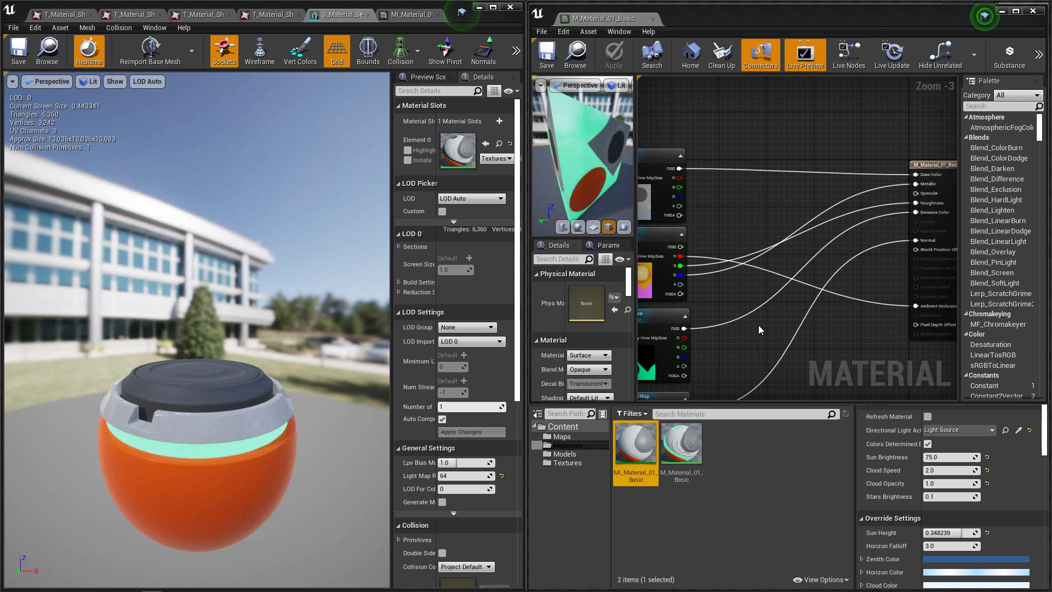
- Multiply the Emissive texture by a new Emissive_Intensity scalar parameter into Emissive Color, and save
{"action": "key", "text": "ctrl+b"}
{"action": "left_click", "coordinate": [745, 299]}
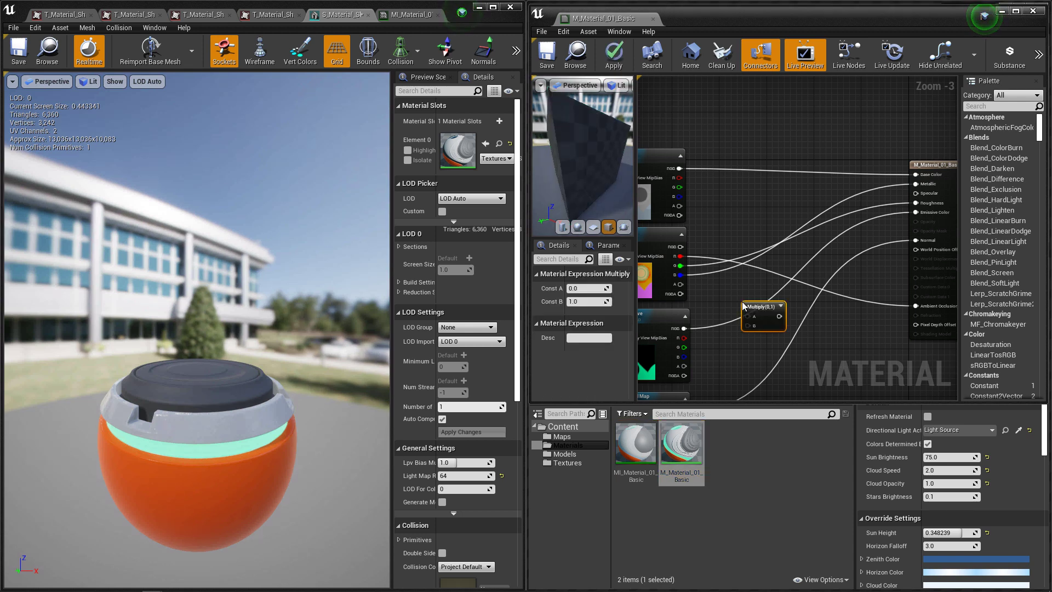
{"action": "left_click", "coordinate": [731, 344]}
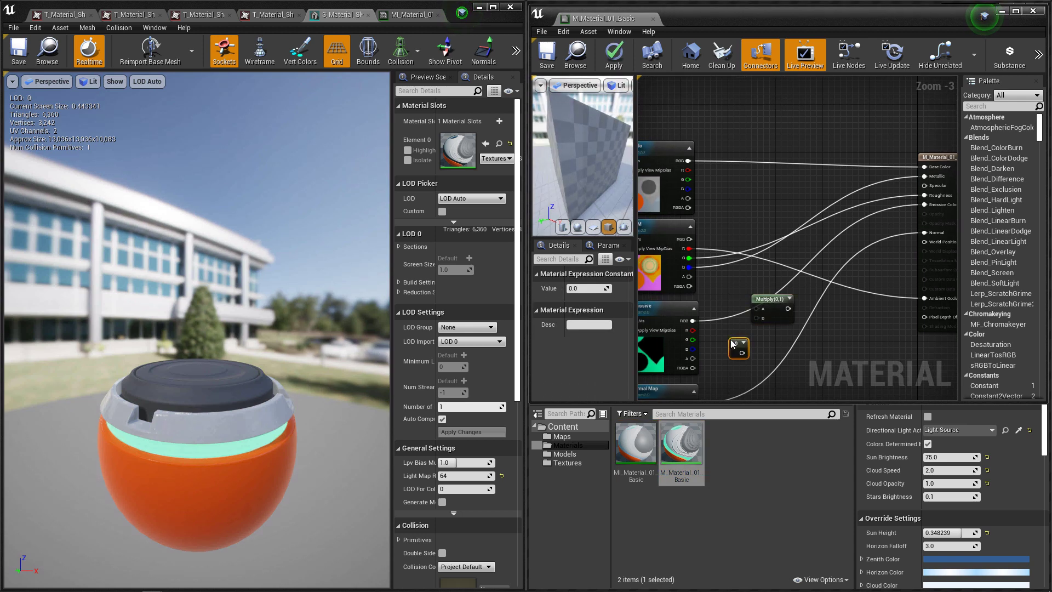
{"action": "right_click", "coordinate": [740, 347]}
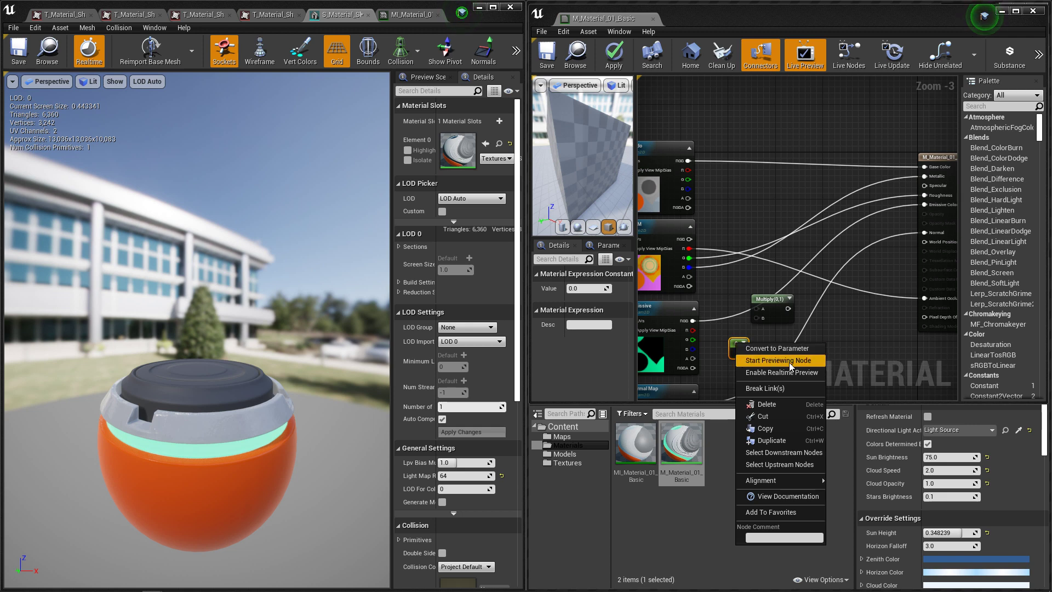
{"action": "left_click", "coordinate": [777, 348]}
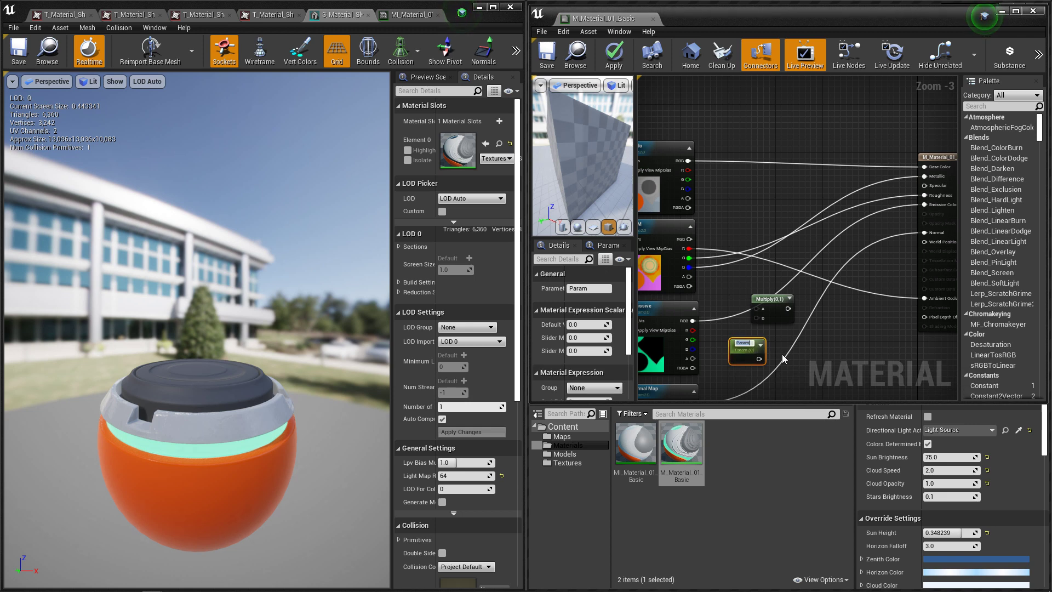
{"action": "type", "text": "Emissive_Intensity"}
{"action": "key", "text": "Return"}
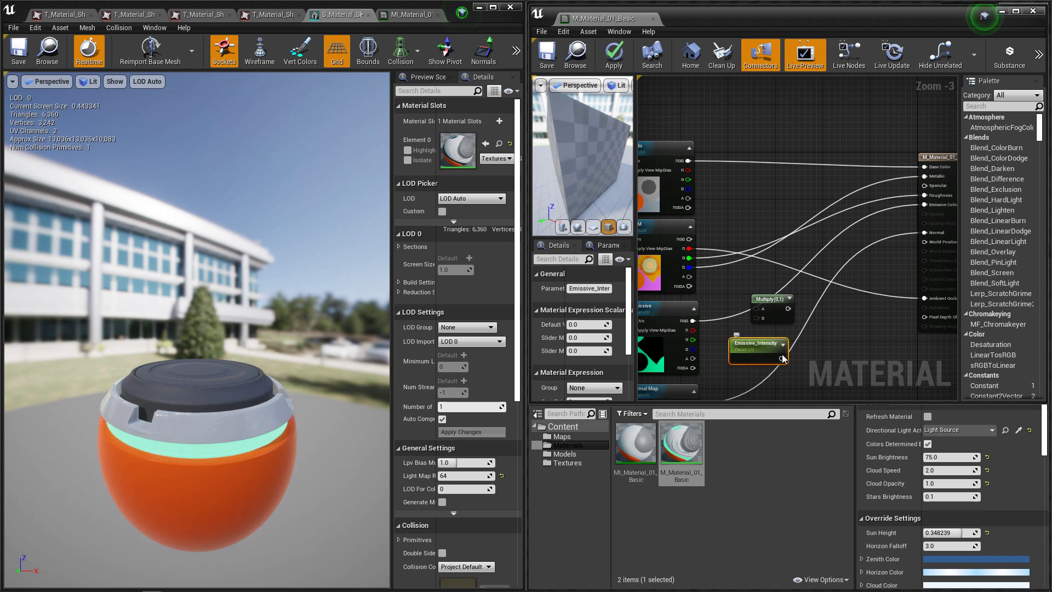
{"action": "left_click_drag", "start_coordinate": [689, 321], "coordinate": [758, 308]}
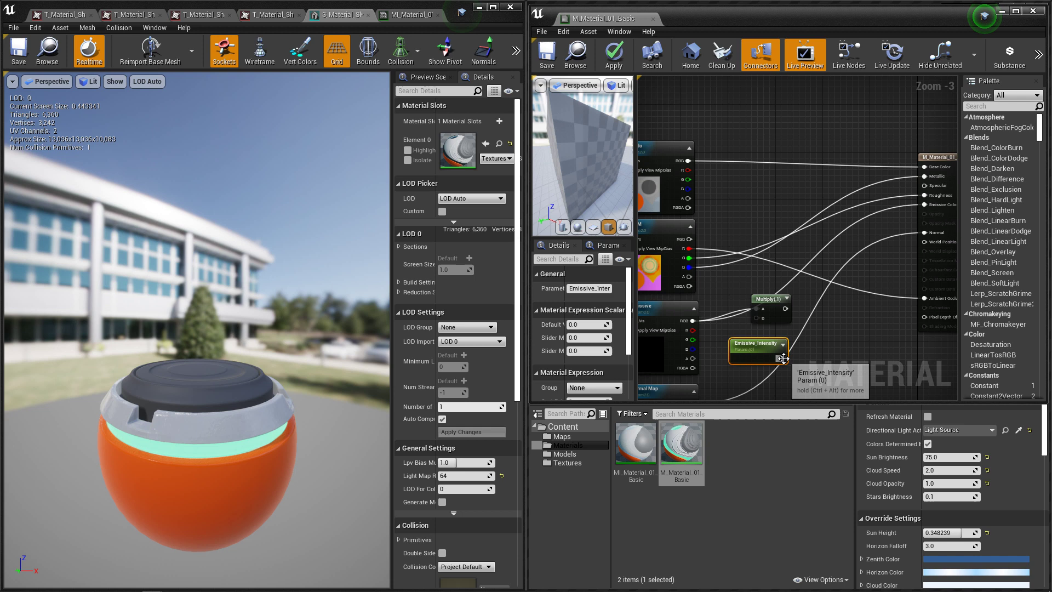
{"action": "left_click_drag", "start_coordinate": [782, 359], "coordinate": [924, 208]}
{"action": "left_click", "coordinate": [550, 59]}
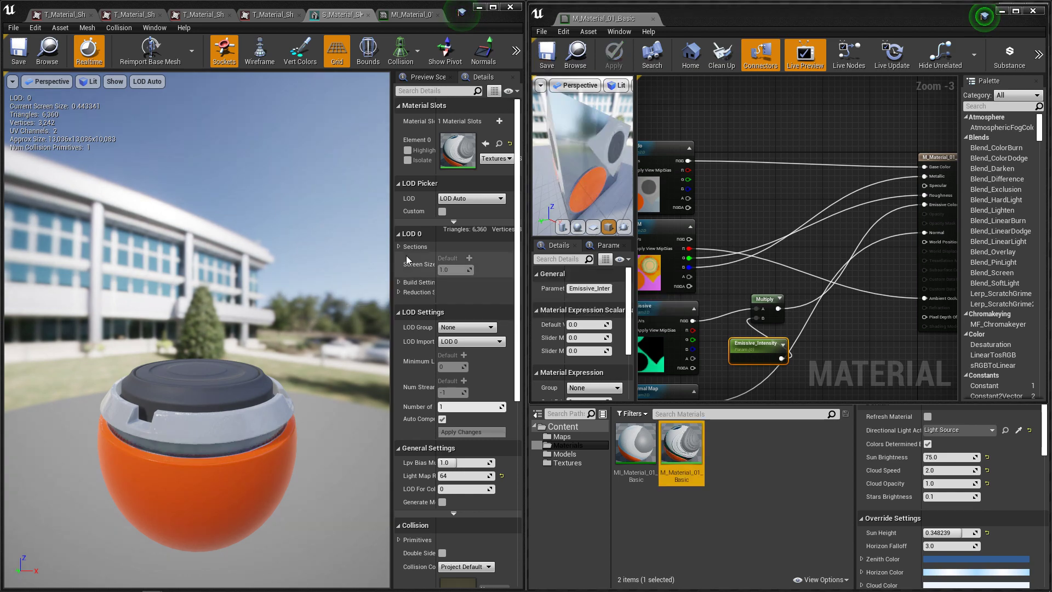
- Dock the instance beside the master material and enable overrides for all five parameters
{"action": "left_click_drag", "start_coordinate": [411, 15], "coordinate": [685, 19]}
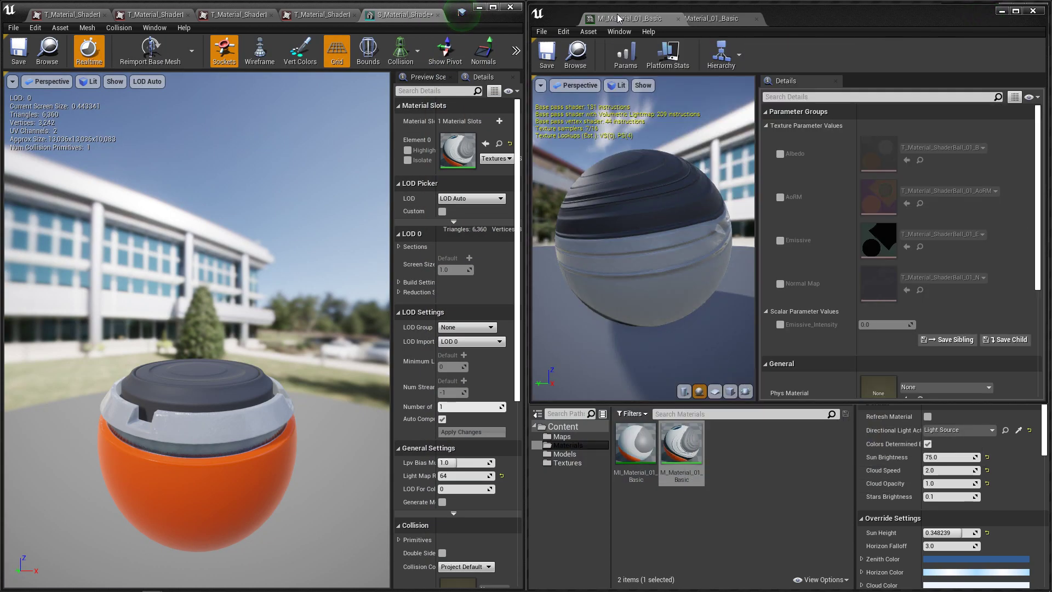
{"action": "left_click", "coordinate": [780, 153]}
{"action": "left_click", "coordinate": [780, 197]}
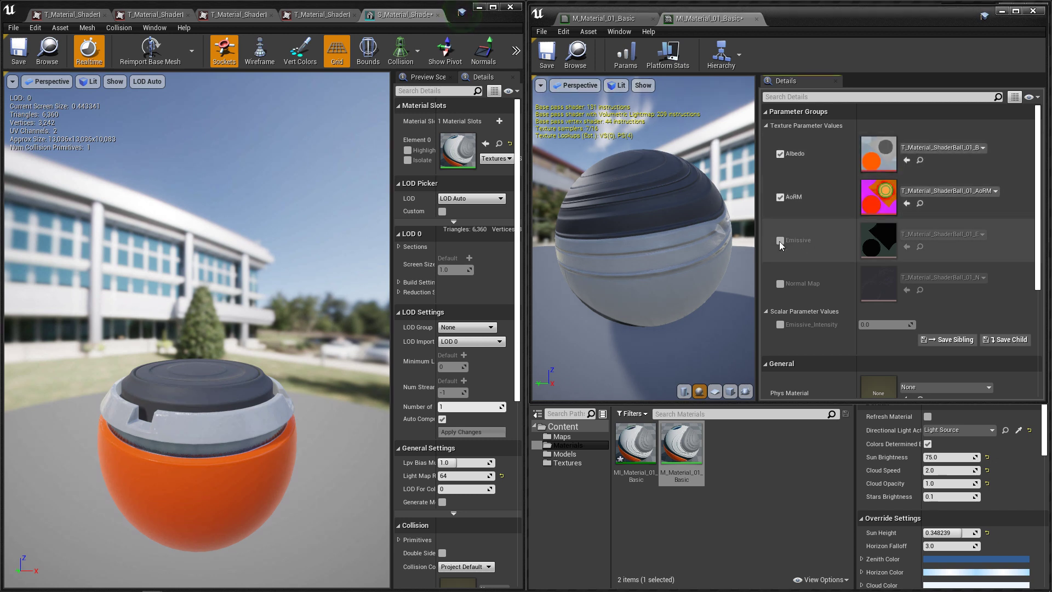
{"action": "left_click", "coordinate": [779, 240]}
{"action": "left_click", "coordinate": [780, 284]}
{"action": "left_click", "coordinate": [780, 324]}
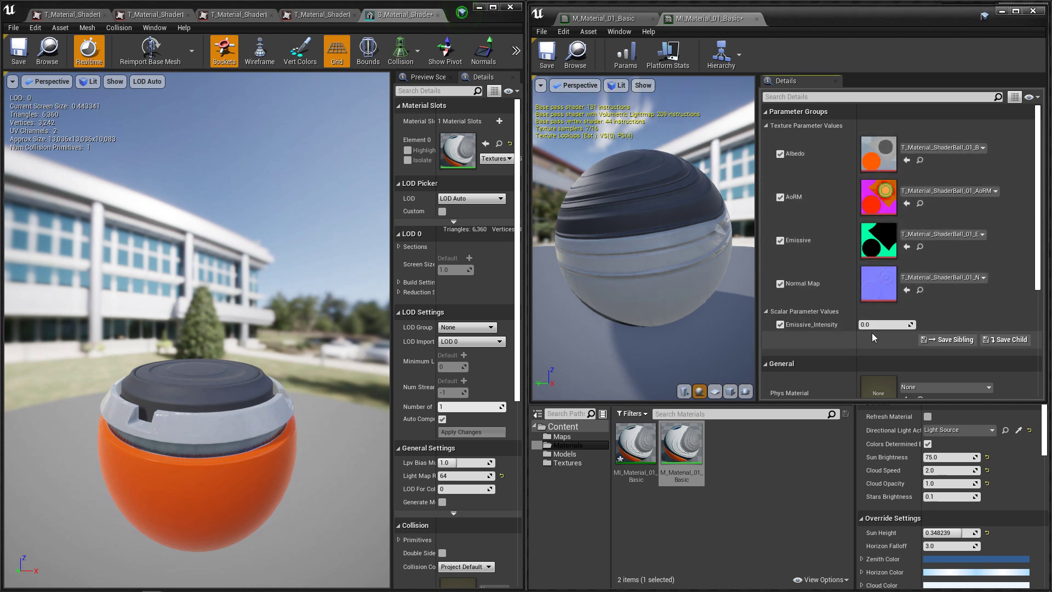
- Raise Emissive_Intensity to test the glow, then set it back to 0
{"action": "mouse_move", "coordinate": [882, 324]}
{"action": "left_mouse_down"}
{"action": "mouse_move", "coordinate": [923, 324]}
{"action": "mouse_move", "coordinate": [888, 324]}
{"action": "left_mouse_up"}
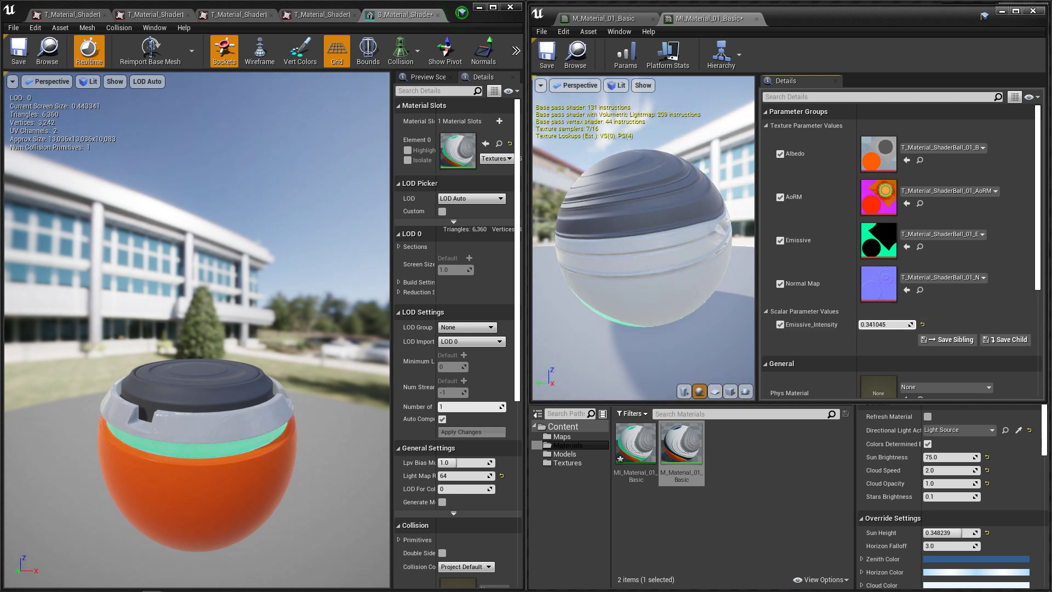
{"action": "left_click", "coordinate": [878, 325]}
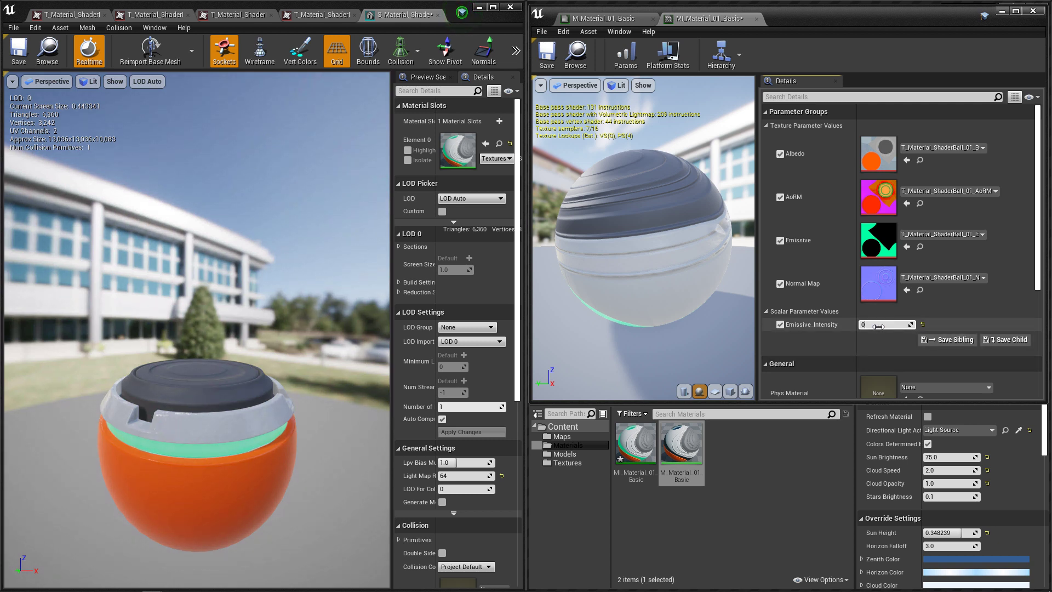
{"action": "key", "text": "Return"}
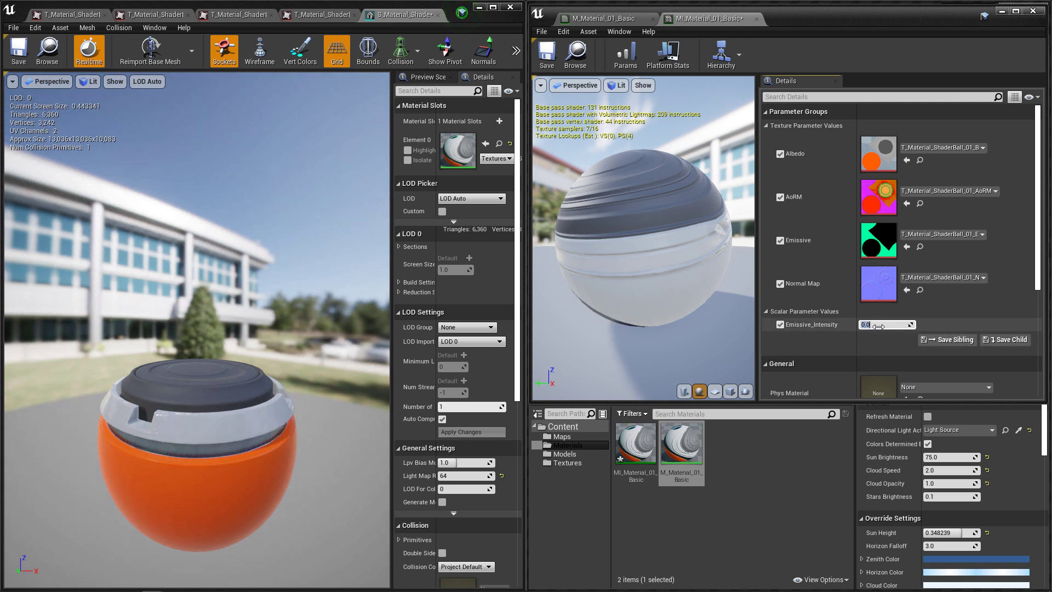